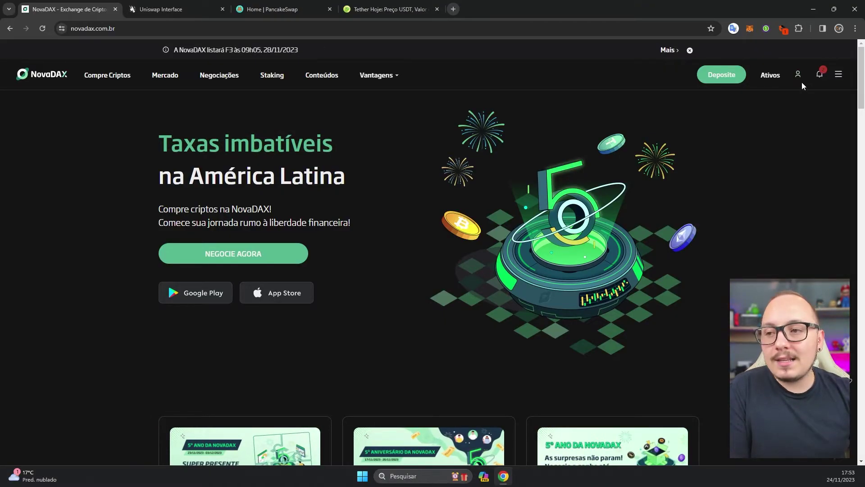
Open the identity verification page of the NovaDAX account
mouse_move(798, 76)
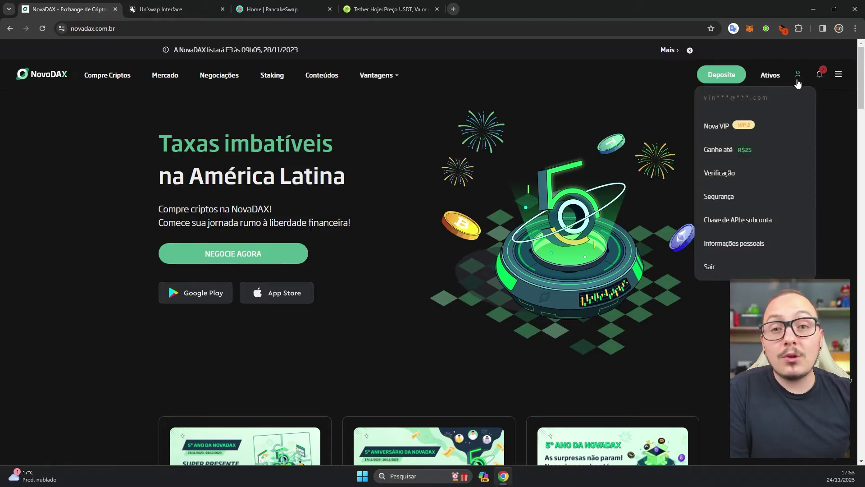
left_click(725, 175)
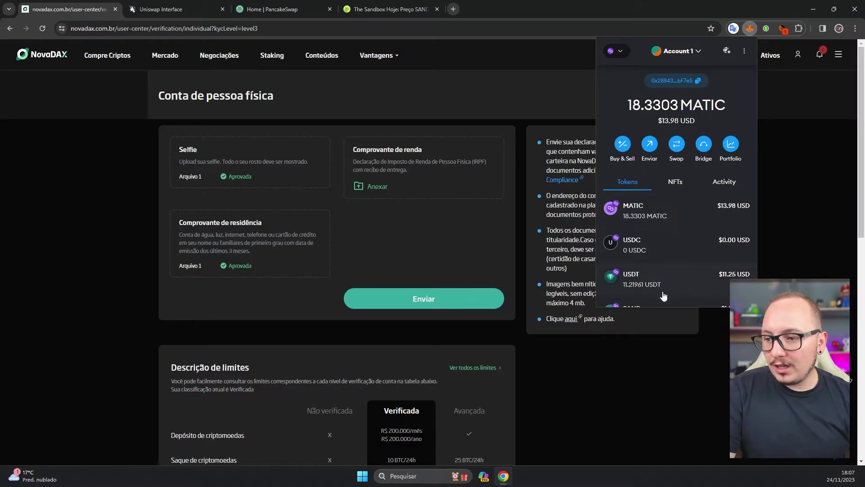
Review the token list and the selected network in the MetaMask wallet, then close the wallet
scroll(664, 296, "down", 2)
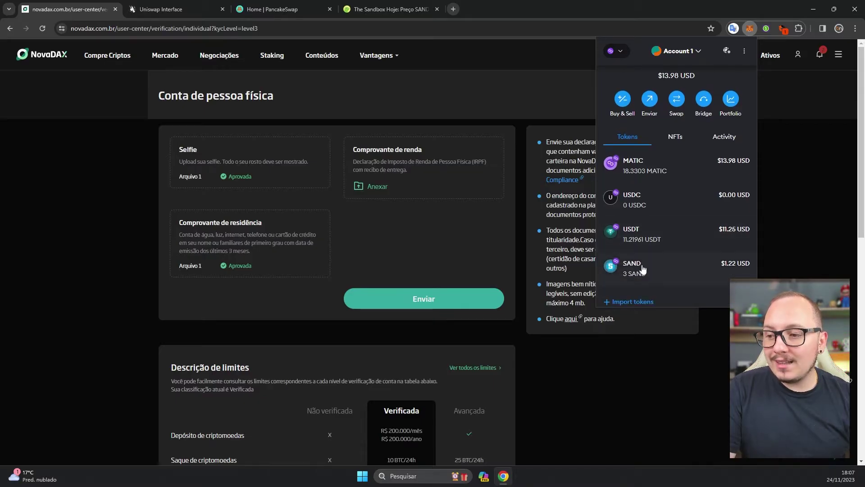
scroll(622, 99, "up", 2)
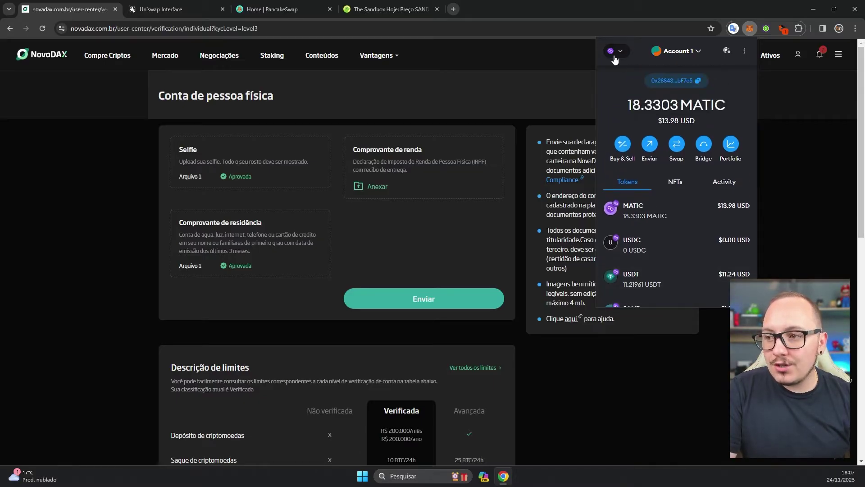
left_click(618, 51)
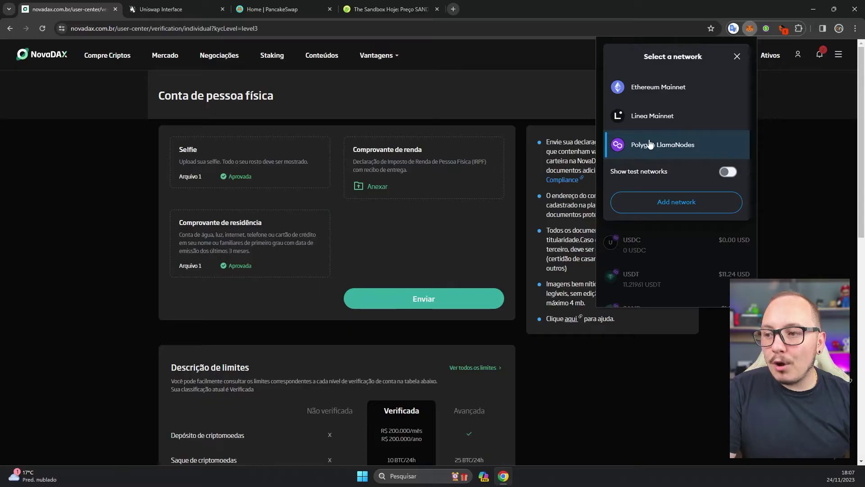
left_click(737, 57)
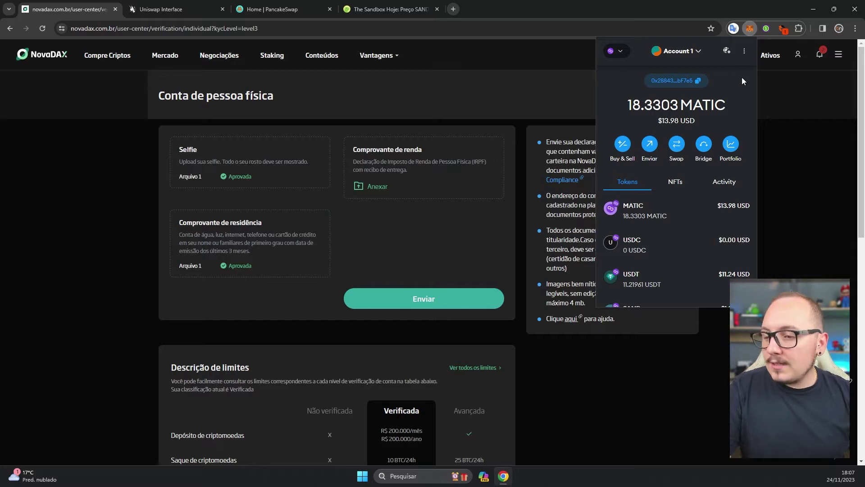
left_click(777, 112)
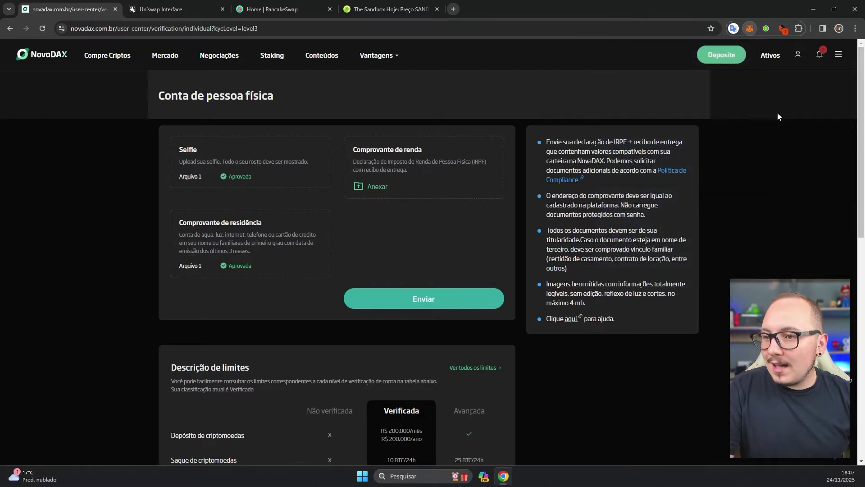
Open the NovaDAX deposit page for USDT and choose Polygon as the deposit network
left_click(722, 55)
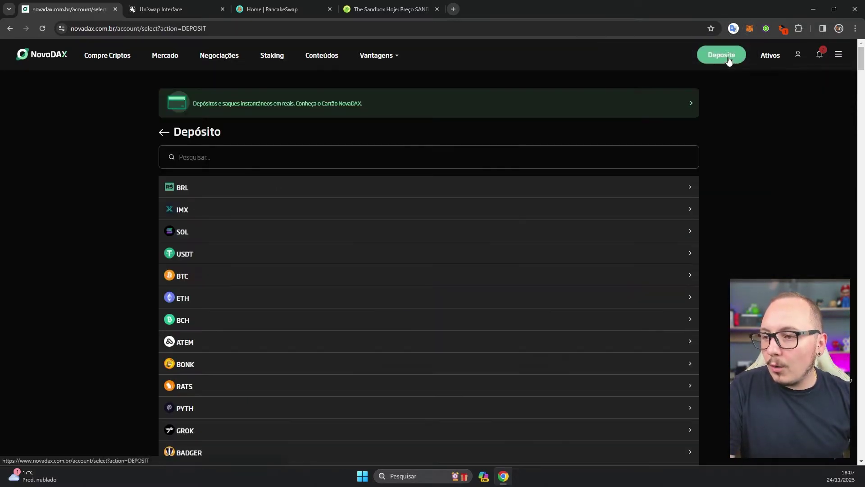
left_click(181, 260)
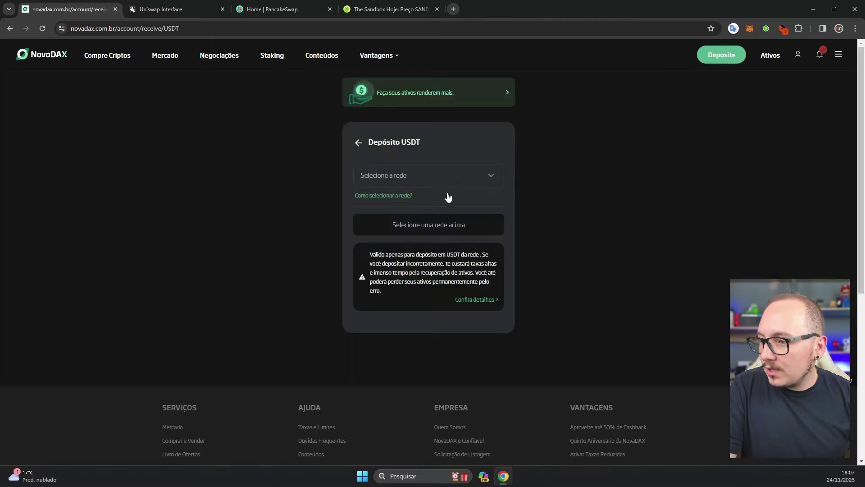
left_click(435, 183)
scroll(437, 244, "down", 2)
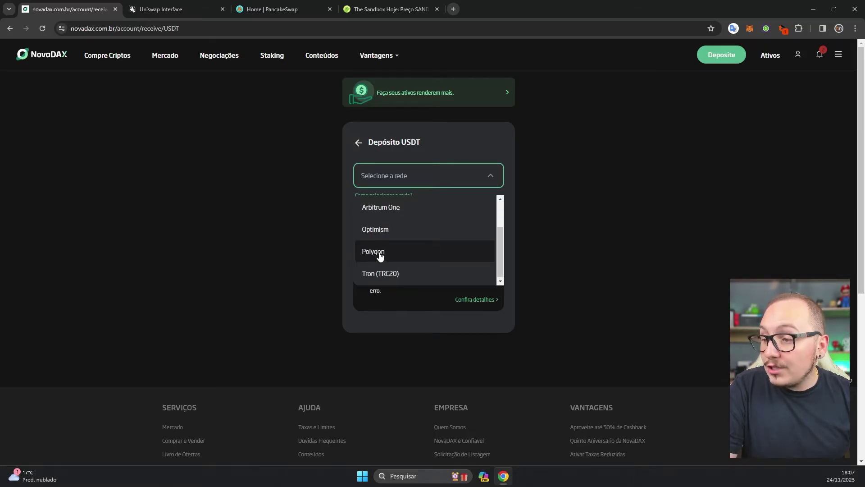
left_click(380, 253)
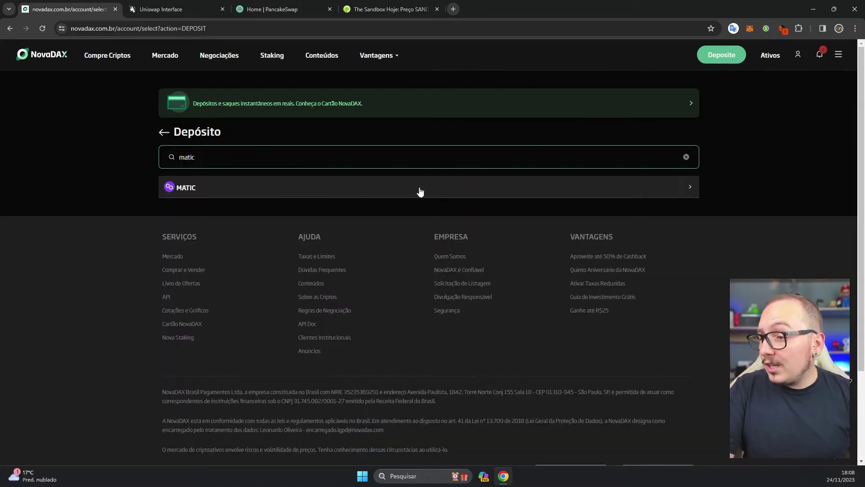
Open the deposit page for MATIC and choose Polygon as the deposit network
left_click(419, 190)
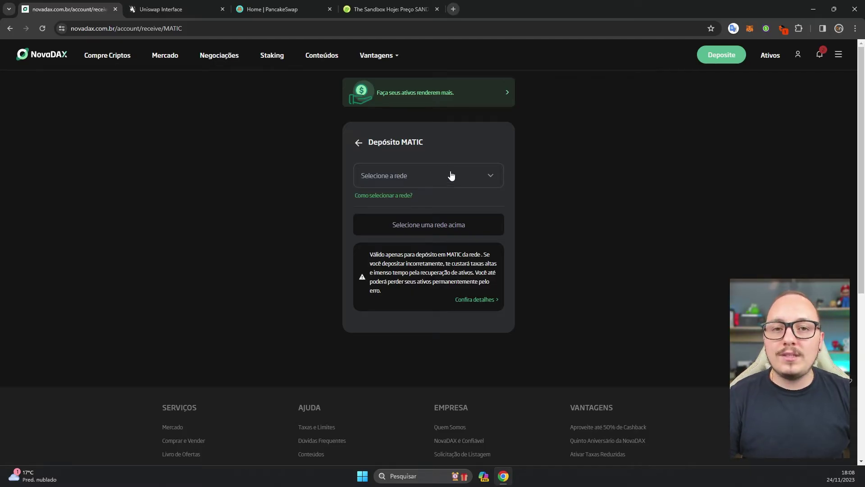
left_click(451, 176)
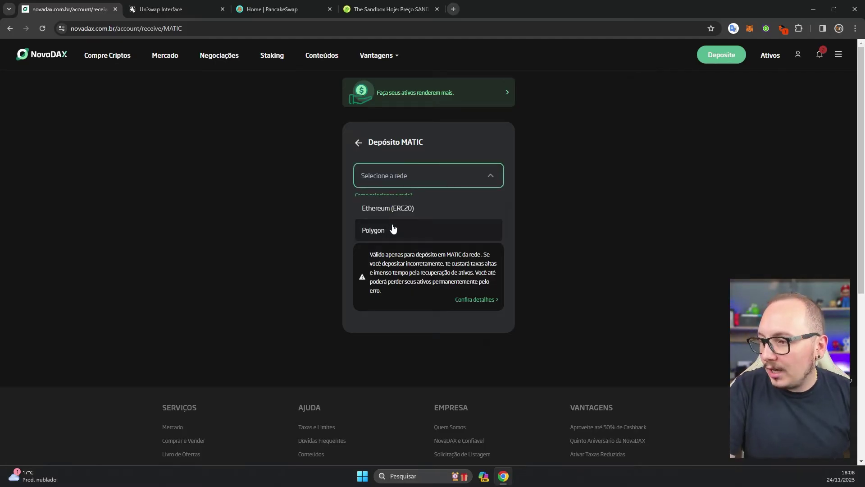
left_click(390, 231)
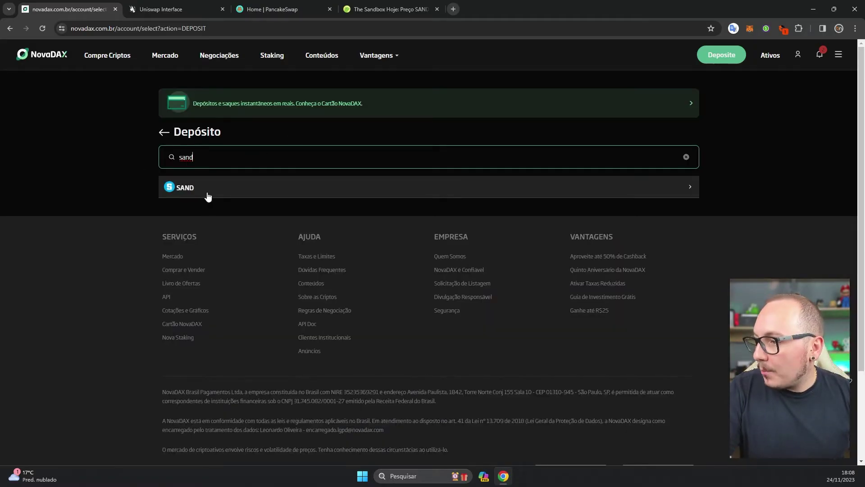
Open the deposit page for SAND and view its available deposit networks
left_click(208, 196)
left_click(435, 181)
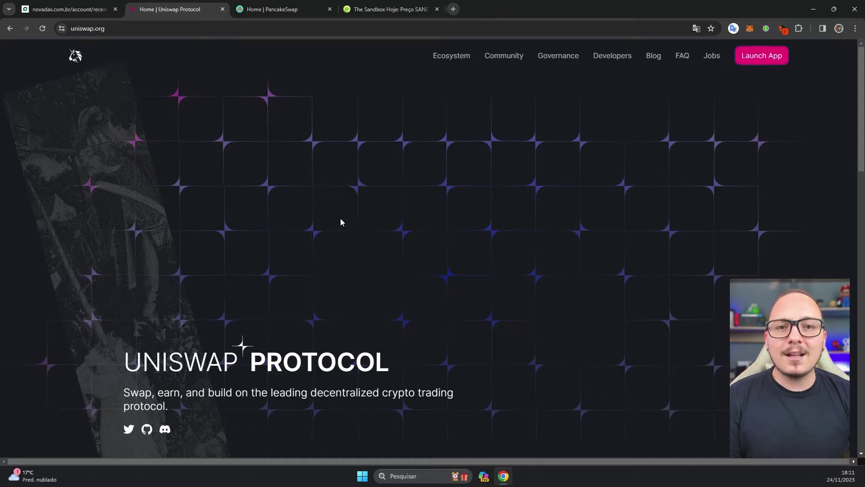
Launch the Uniswap swap app from its home page and select the Polygon network
left_click(777, 59)
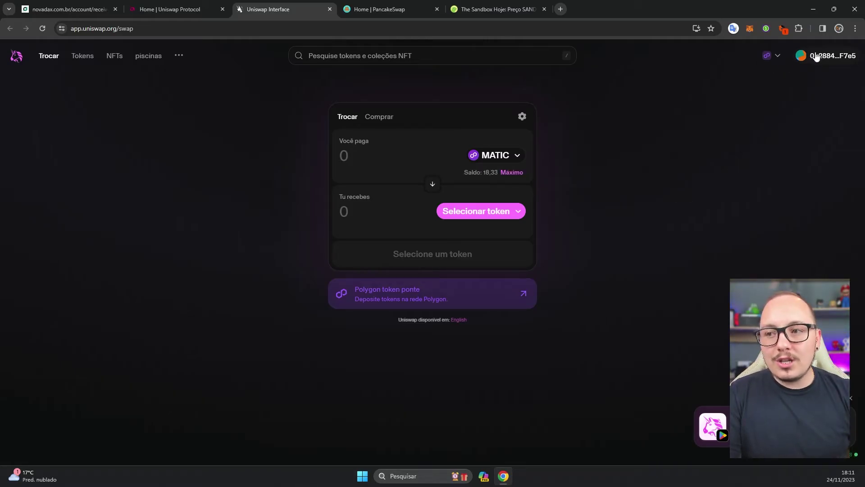
left_click(775, 60)
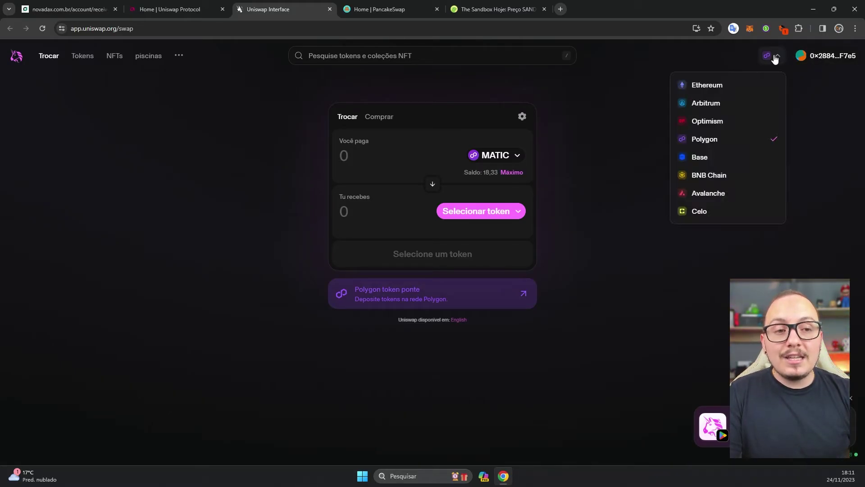
left_click(722, 141)
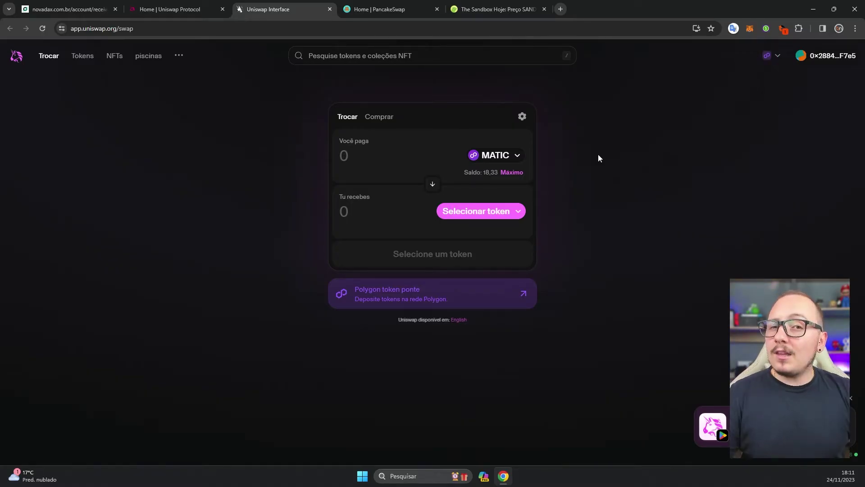
Set the swap to pay with SAND, searching for "sand", and to receive MATIC
left_click(496, 156)
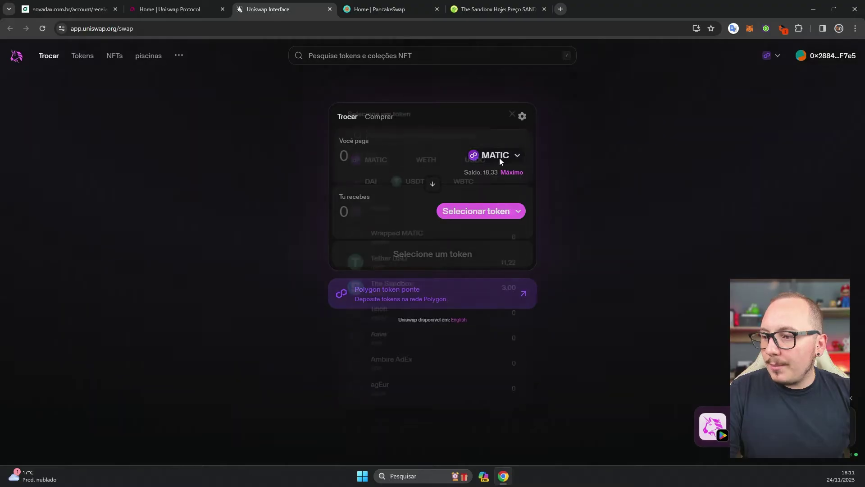
type("sa")
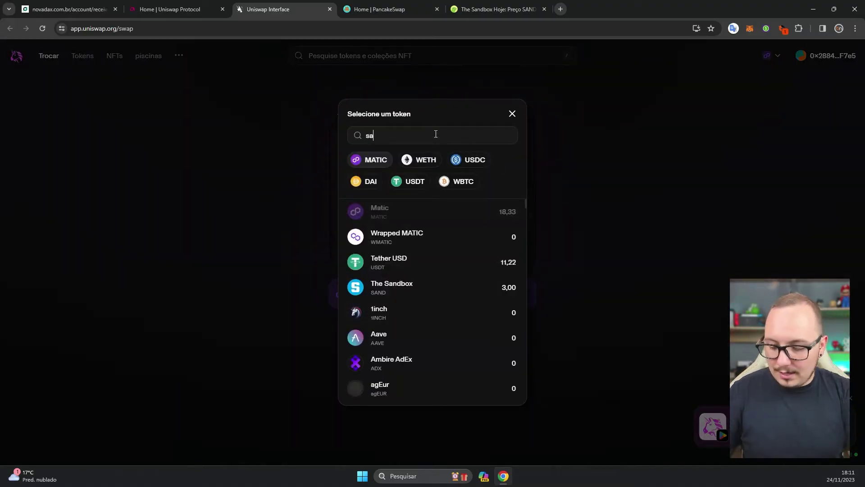
type("nd")
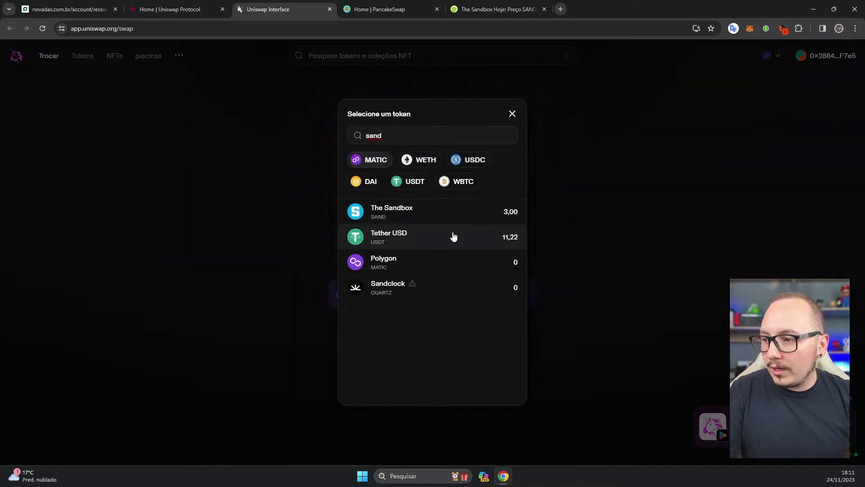
left_click(458, 216)
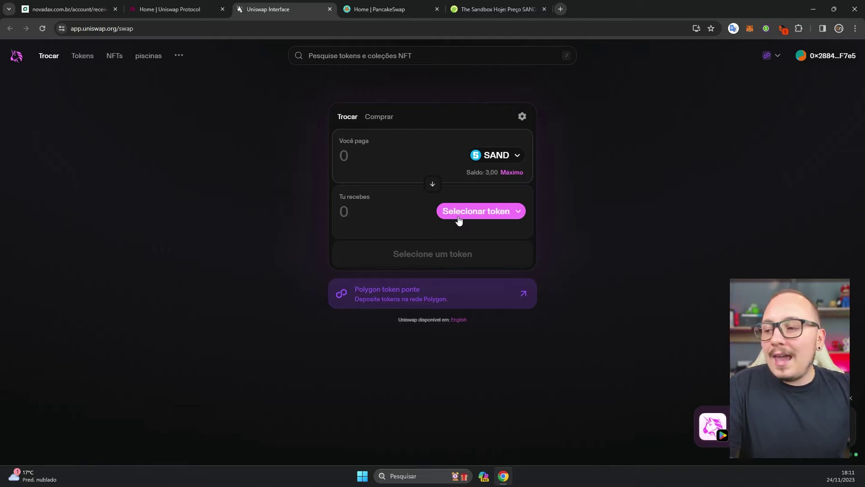
left_click(459, 219)
left_click(433, 218)
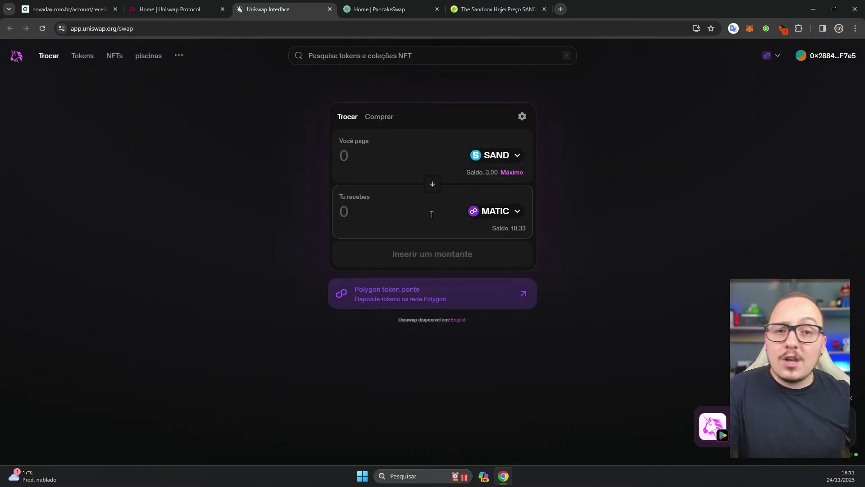
Use the maximum SAND balance of 3 as the amount to pay and confirm the swap for MATIC
left_click(514, 172)
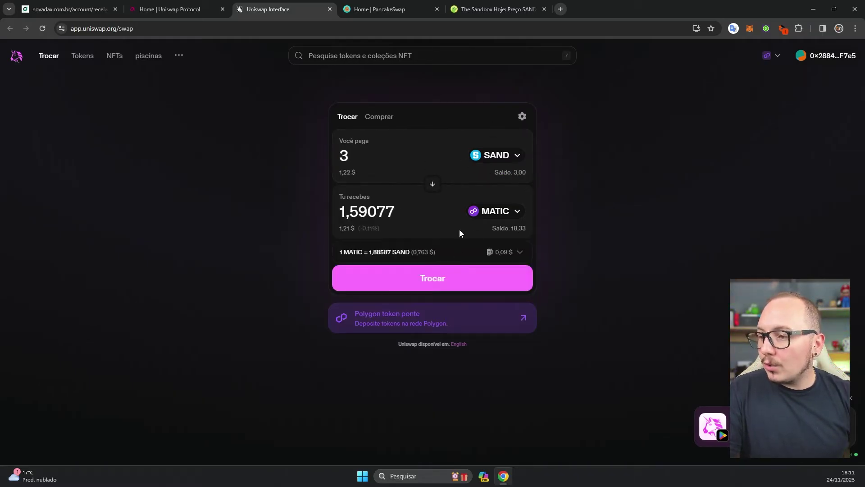
left_click(433, 283)
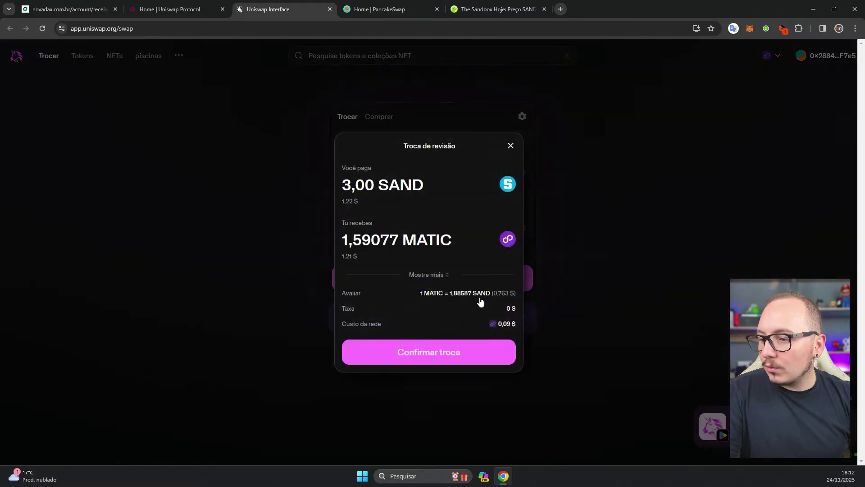
left_click(456, 353)
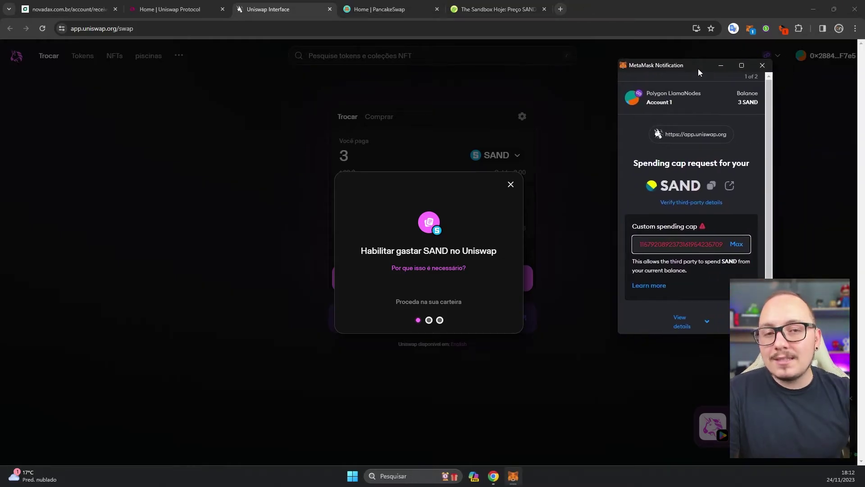
Limit the SAND spending cap to the maximum balance of 3 in MetaMask and approve the request
left_click(739, 251)
left_click_drag(658, 255, 626, 261)
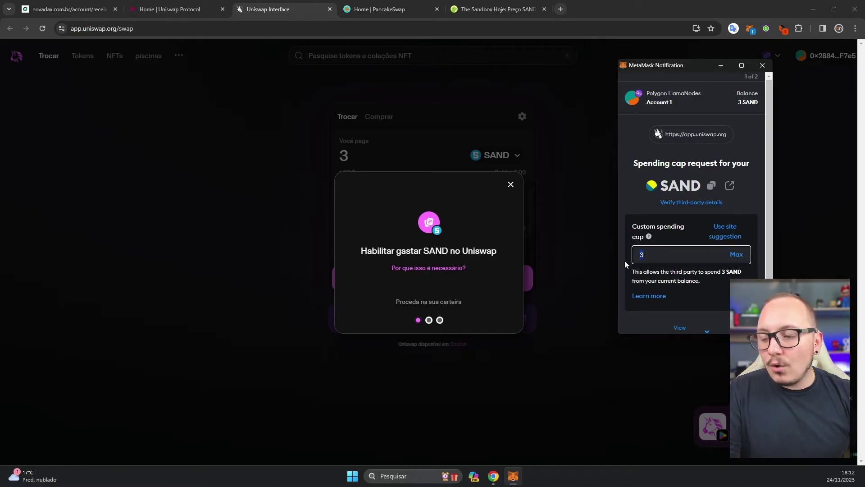
mouse_move(649, 236)
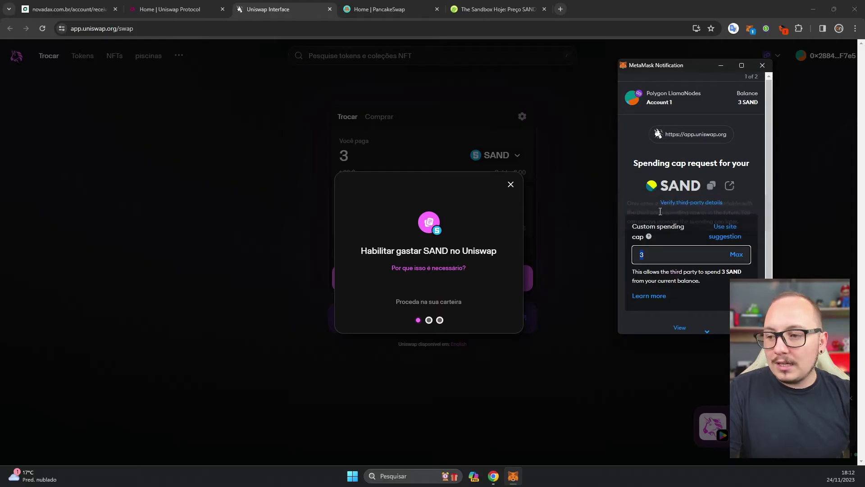
left_click(659, 257)
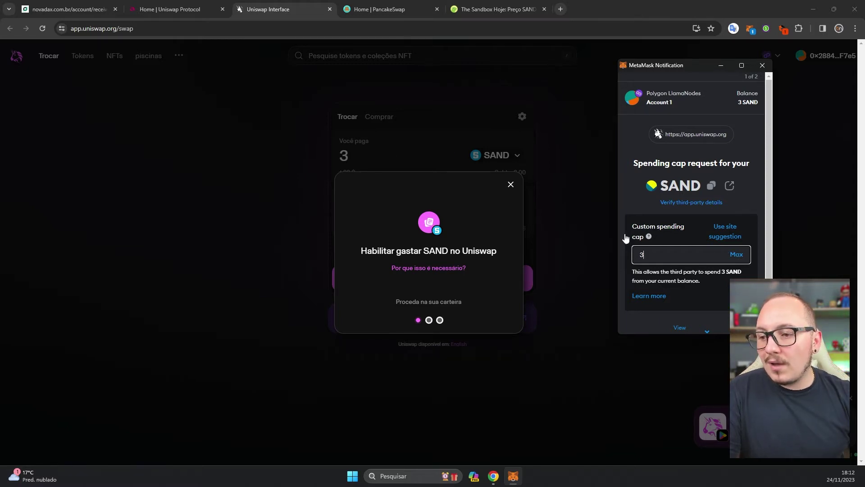
scroll(693, 278, "down", 1)
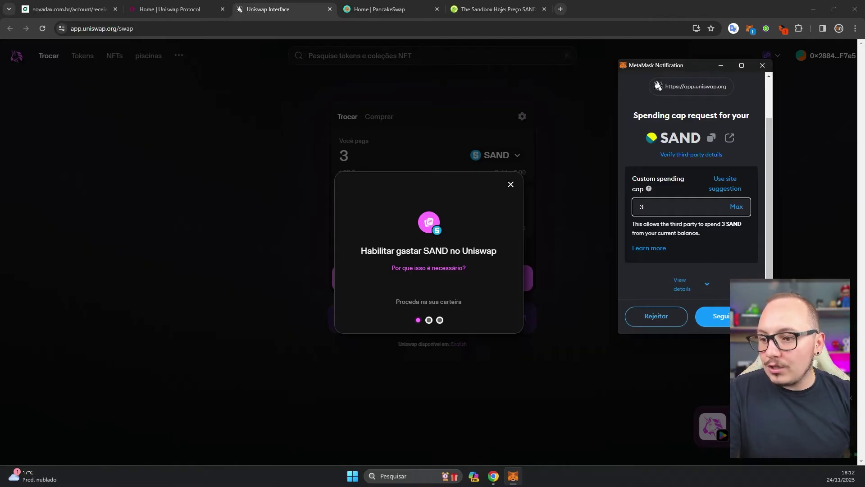
left_click(744, 316)
left_click(744, 316)
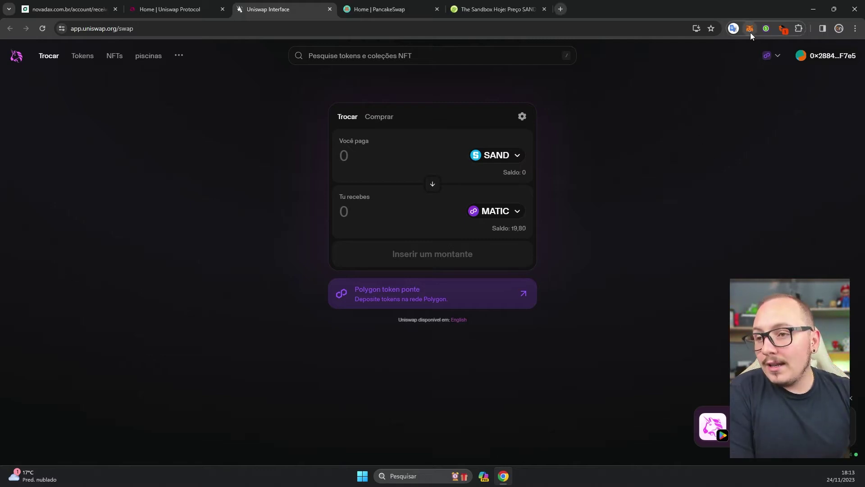
Check the token balances in the MetaMask wallet after the swap, then close the wallet
left_click(750, 31)
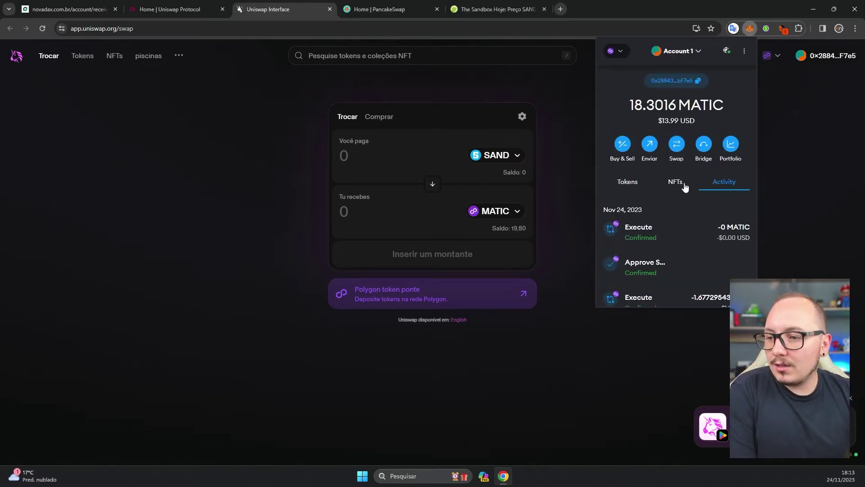
left_click(629, 182)
scroll(652, 203, "down", 1)
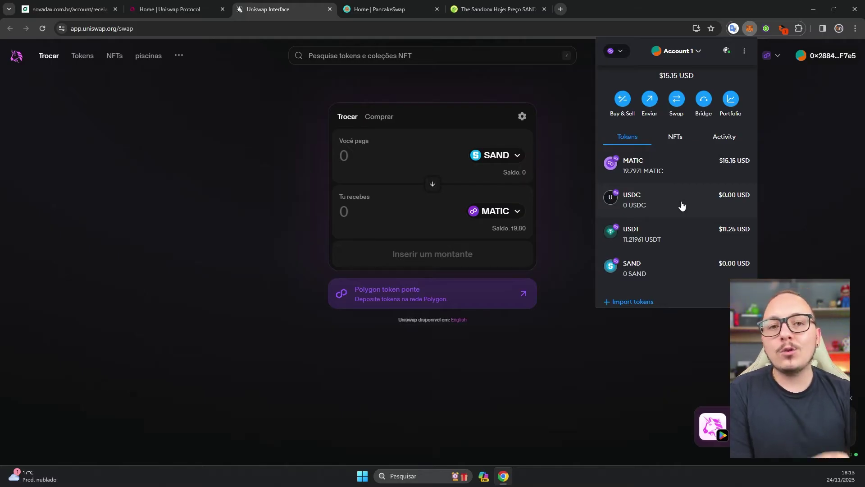
left_click(731, 143)
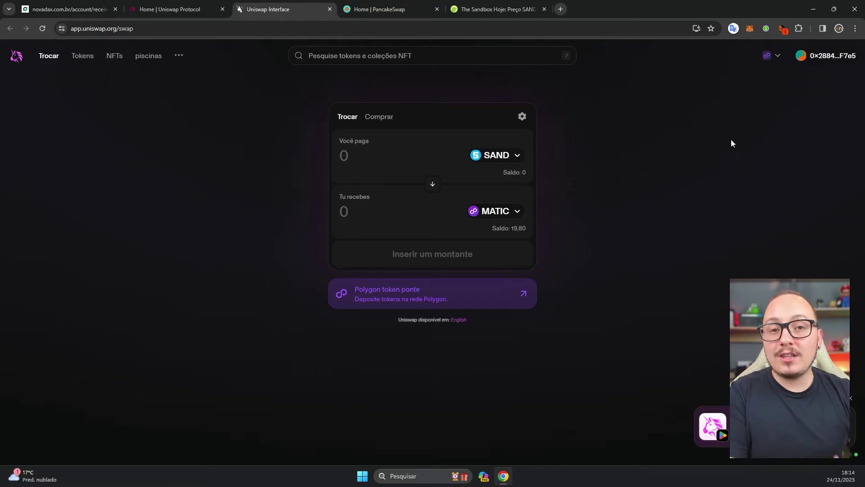
Review the networks available for swapping on Uniswap, then close the network list
left_click(778, 58)
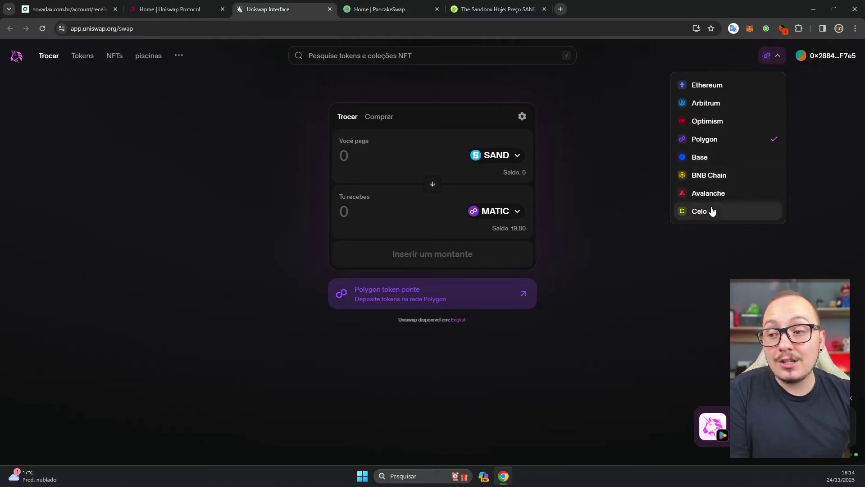
left_click(630, 154)
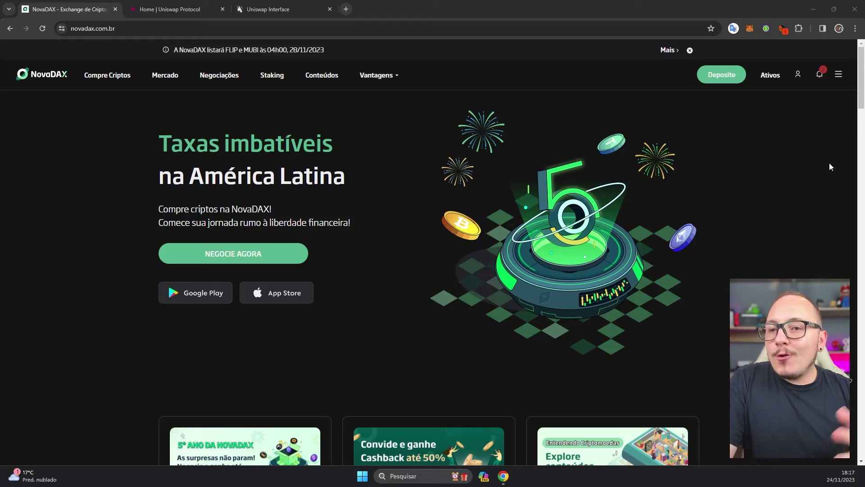
Open the USDT deposit page on NovaDAX and check the token balances in the MetaMask wallet
left_click(726, 75)
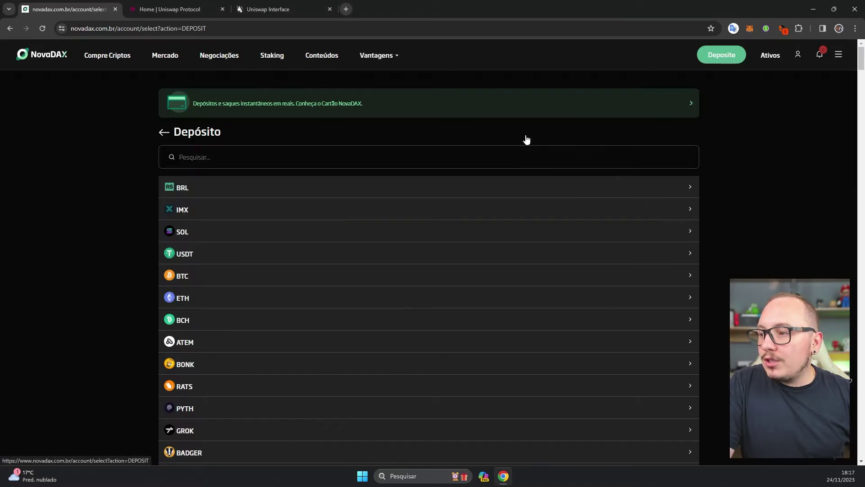
left_click(188, 258)
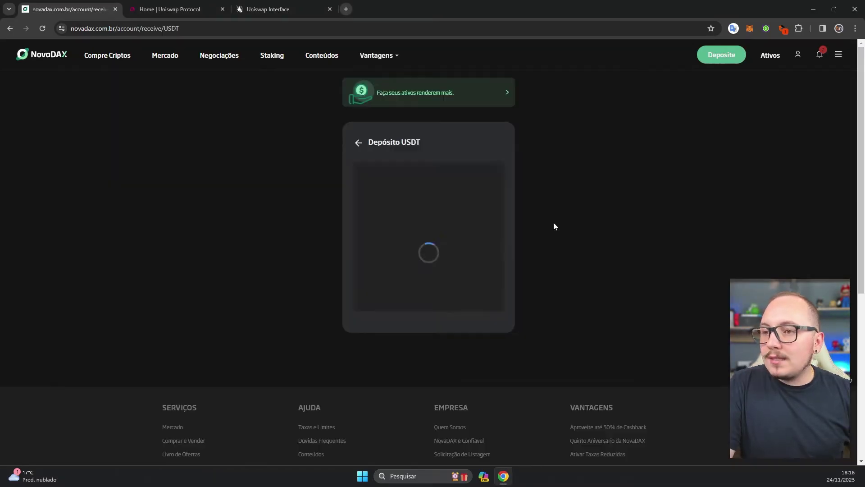
left_click(750, 29)
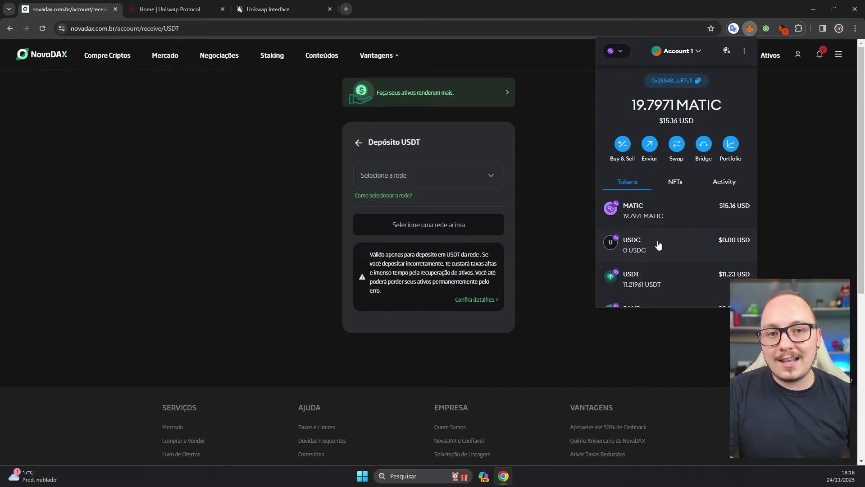
key("Escape")
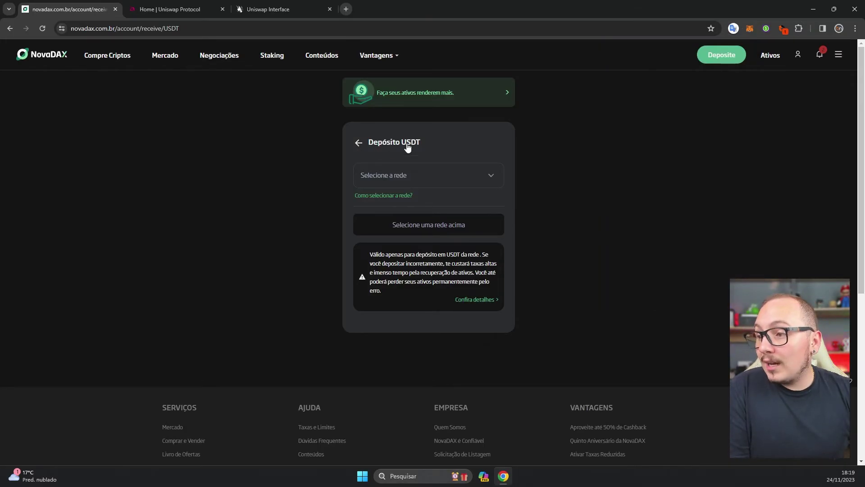
Select Polygon as the USDT deposit network, copy the deposit address and check the minimum deposit amount
left_click(418, 176)
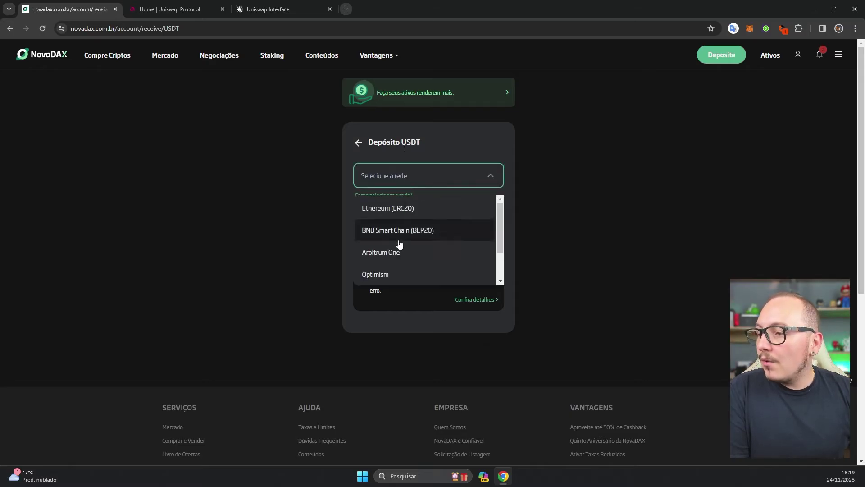
scroll(397, 245, "down", 2)
left_click(392, 252)
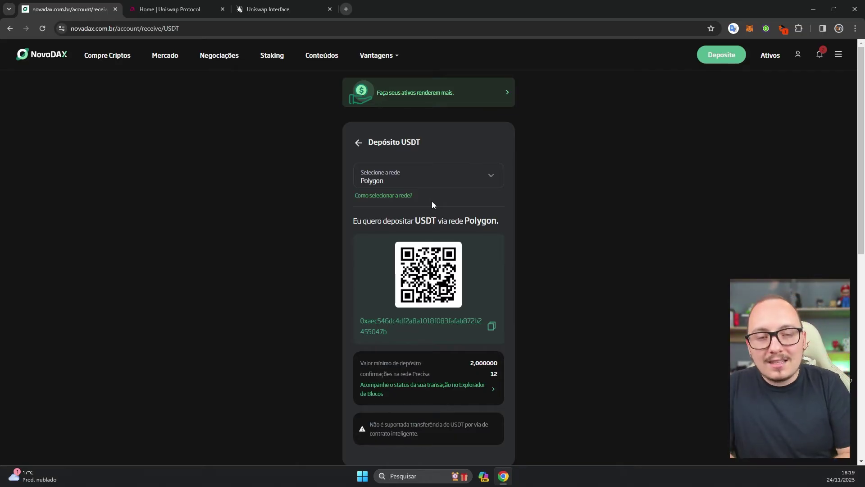
left_click(492, 328)
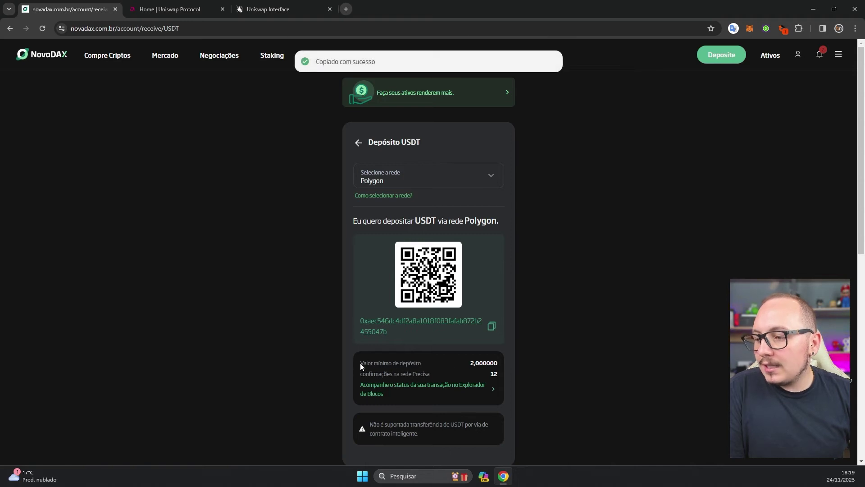
left_click_drag(372, 361, 489, 361)
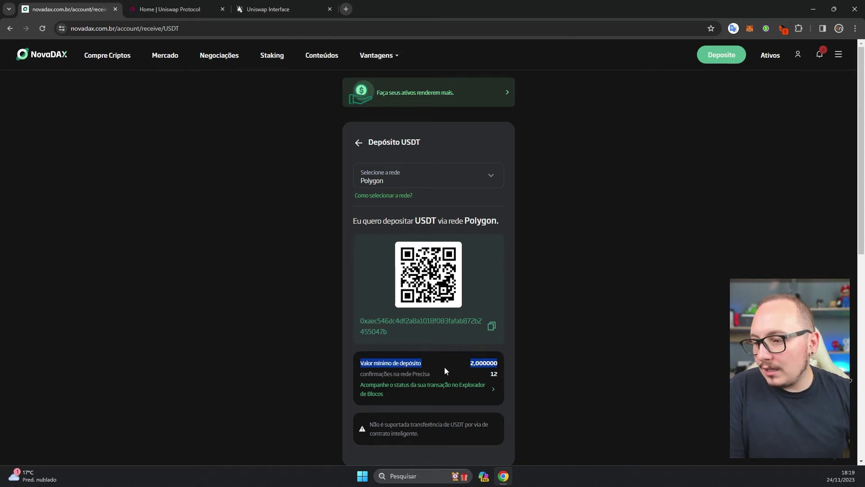
left_click(468, 371)
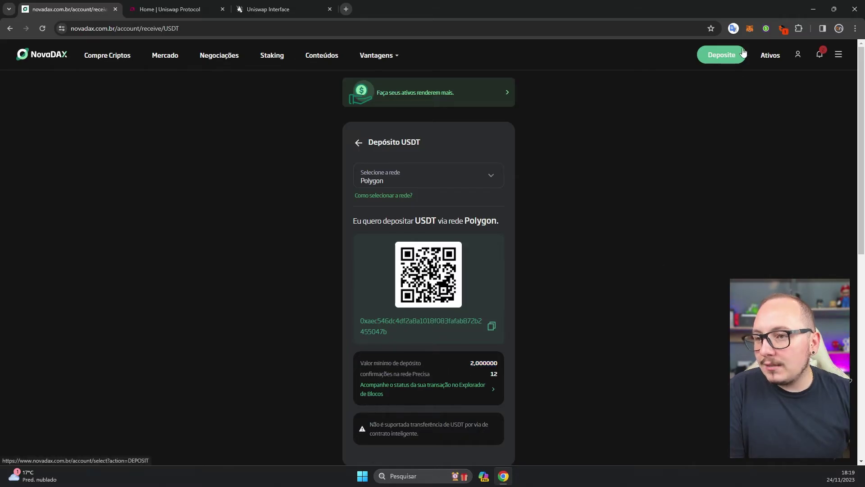
Start a USDT transfer in MetaMask with the copied NovaDAX deposit address as the recipient
left_click(750, 29)
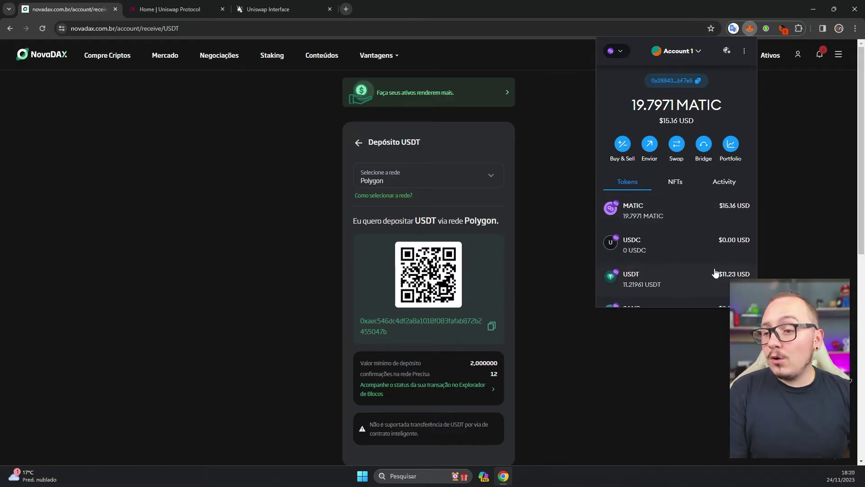
scroll(701, 266, "down", 1)
left_click(670, 242)
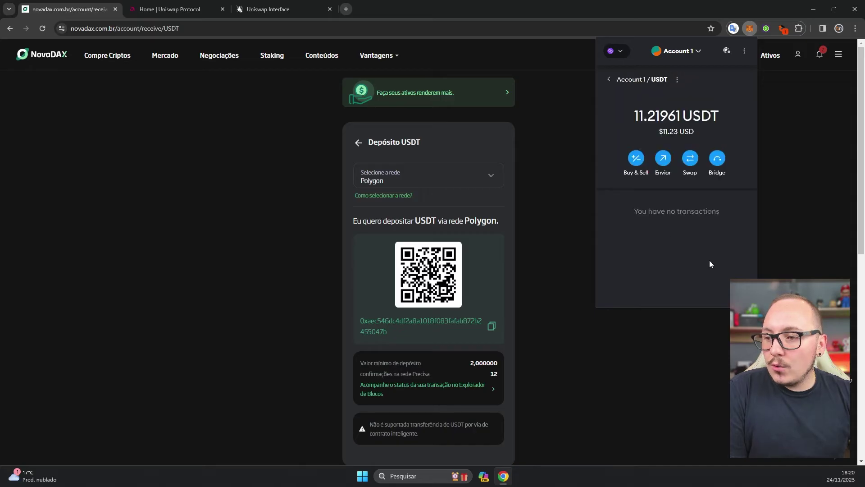
left_click(661, 164)
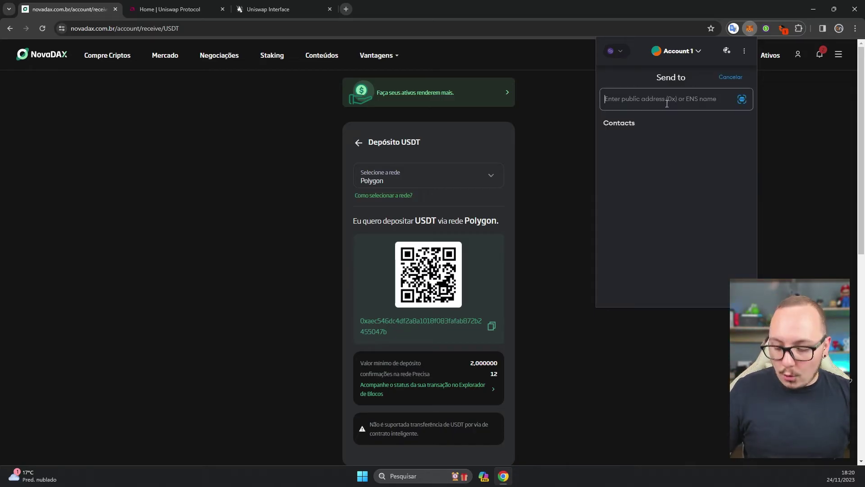
key("ctrl+v")
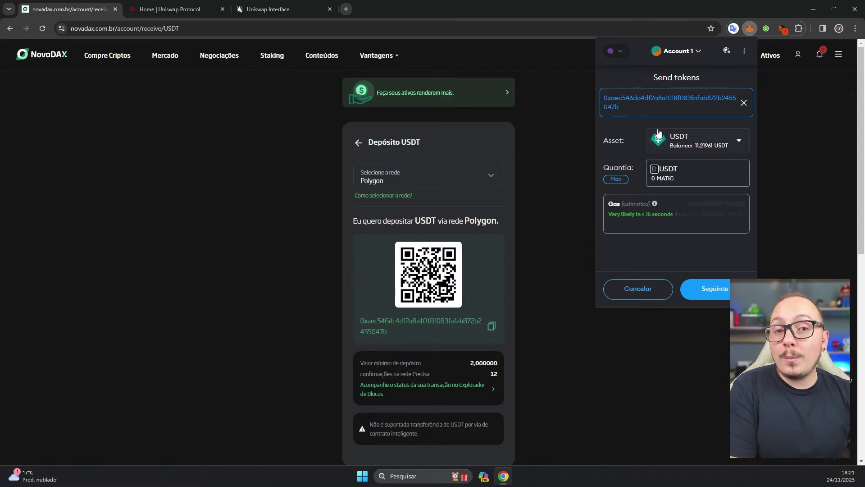
Set the transfer amount to the maximum of 11.219617 USDT and confirm the transaction
left_click(617, 180)
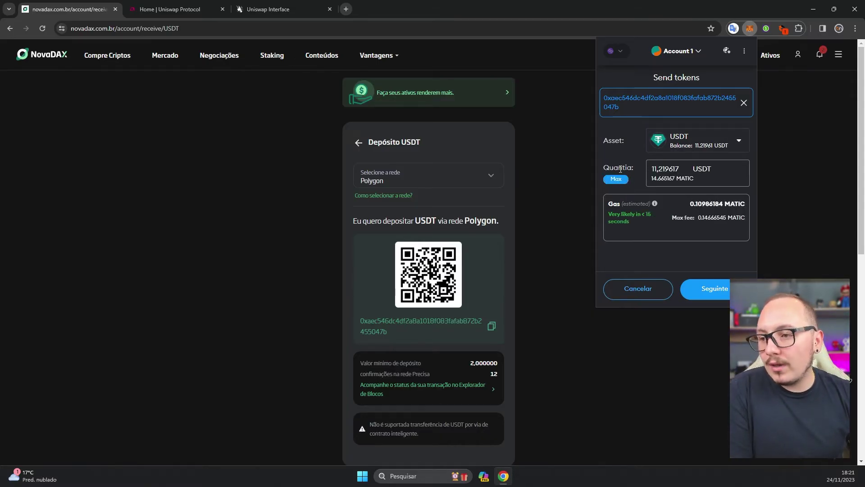
left_click(713, 291)
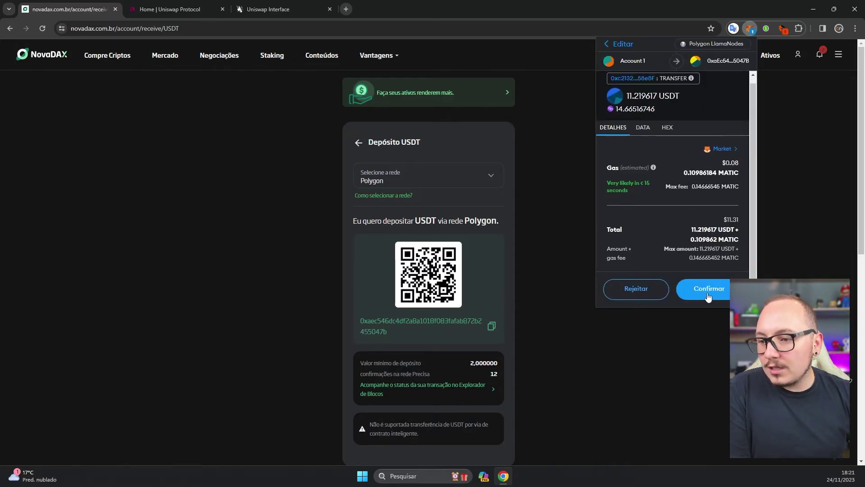
left_click(708, 293)
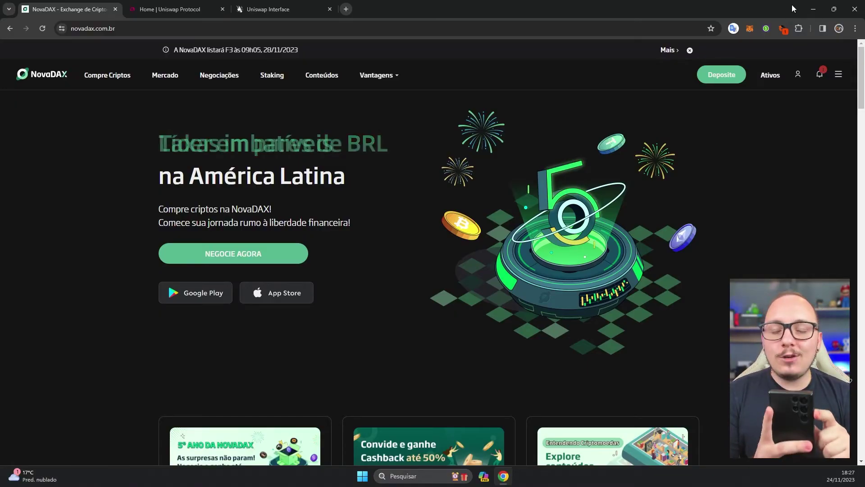
Check the deposit notification on NovaDAX, then examine the USDT balance in the asset list
left_click(821, 77)
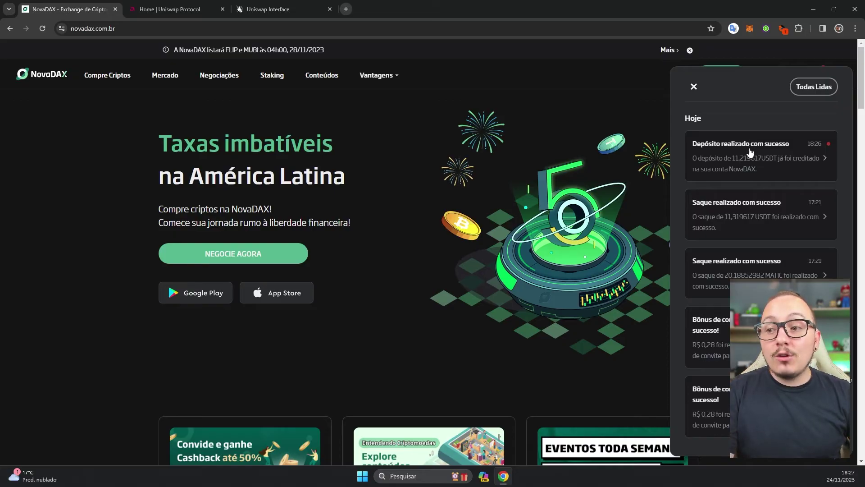
left_click(694, 86)
left_click(770, 75)
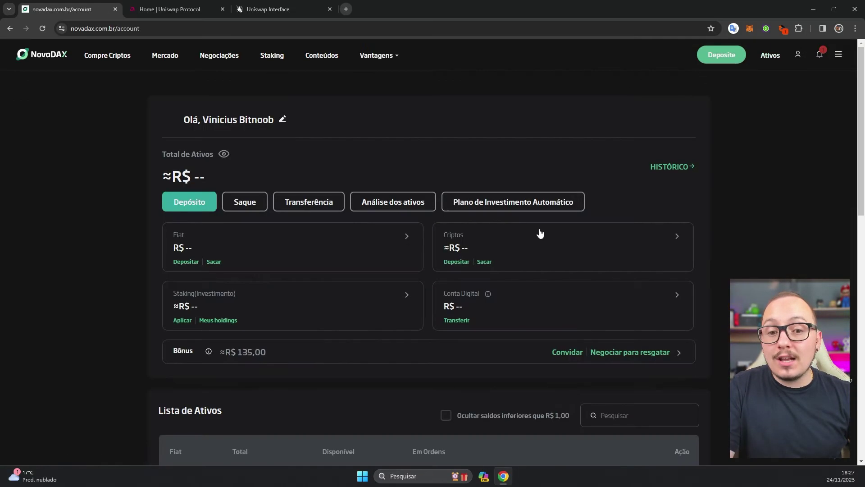
scroll(458, 282, "down", 3)
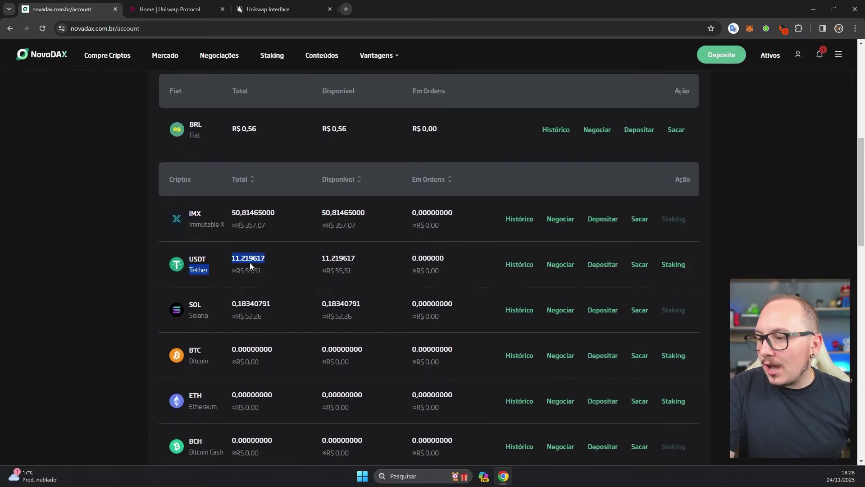
left_click(745, 153)
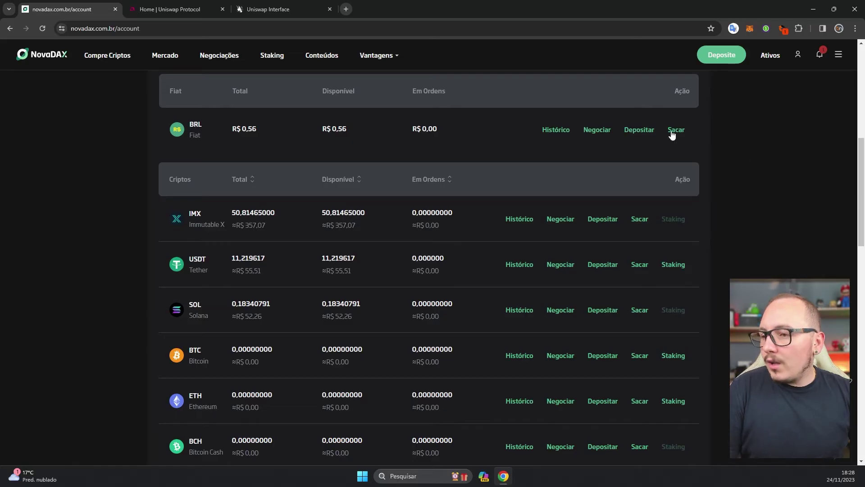
Find MATIC among the NovaDAX deposit tokens and open its deposit page
scroll(671, 135, "up", 3)
left_click(721, 57)
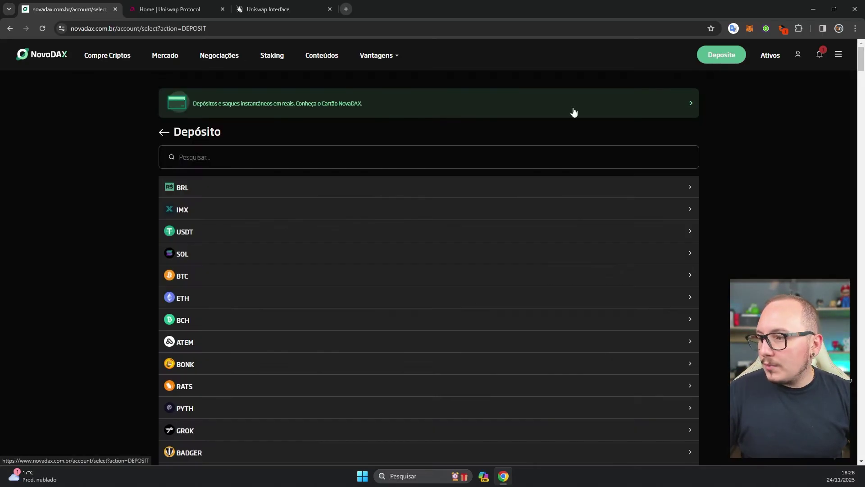
left_click(270, 154)
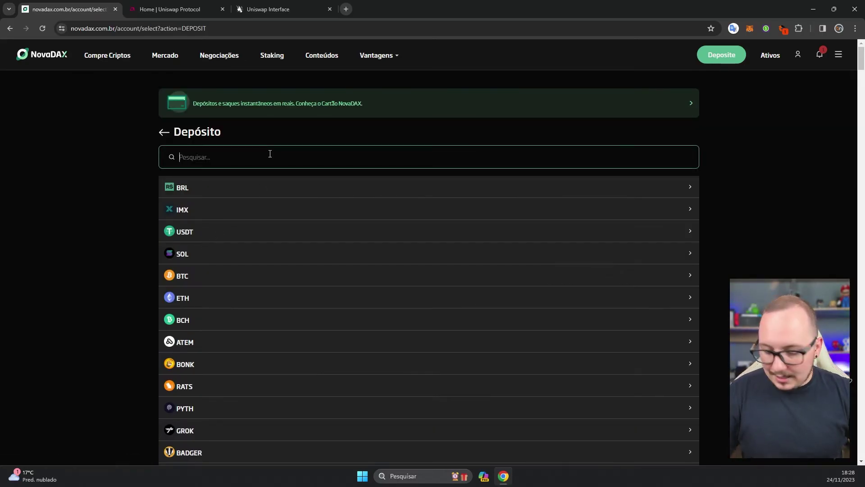
left_click(197, 190)
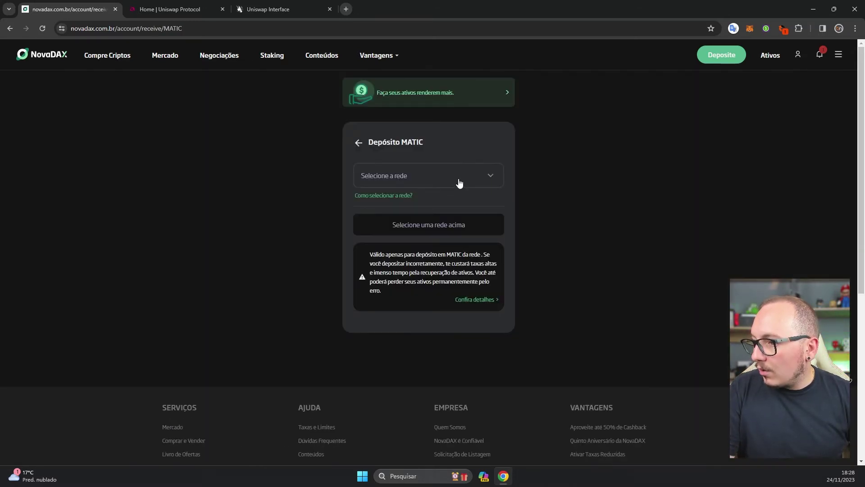
Select Polygon as the MATIC deposit network and copy the deposit address
left_click(459, 182)
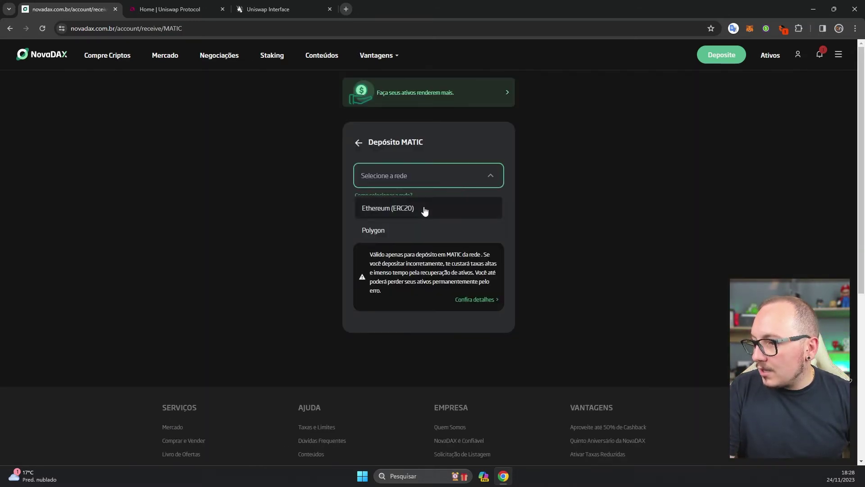
left_click(376, 234)
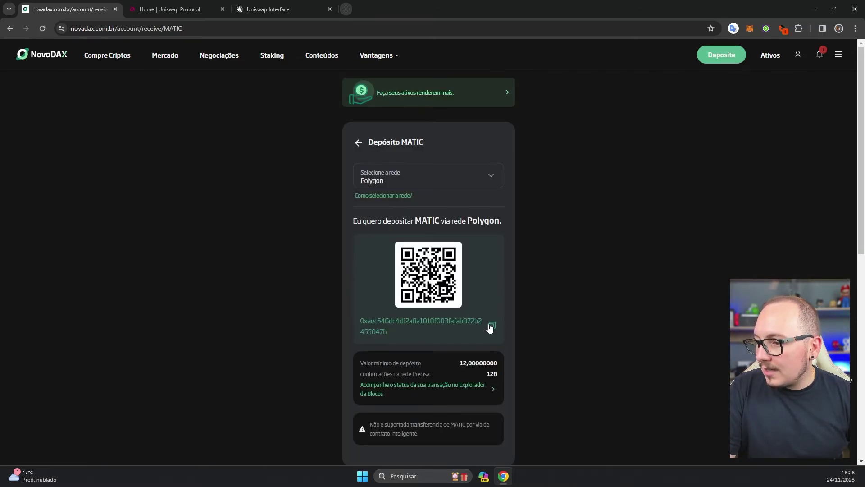
left_click(491, 326)
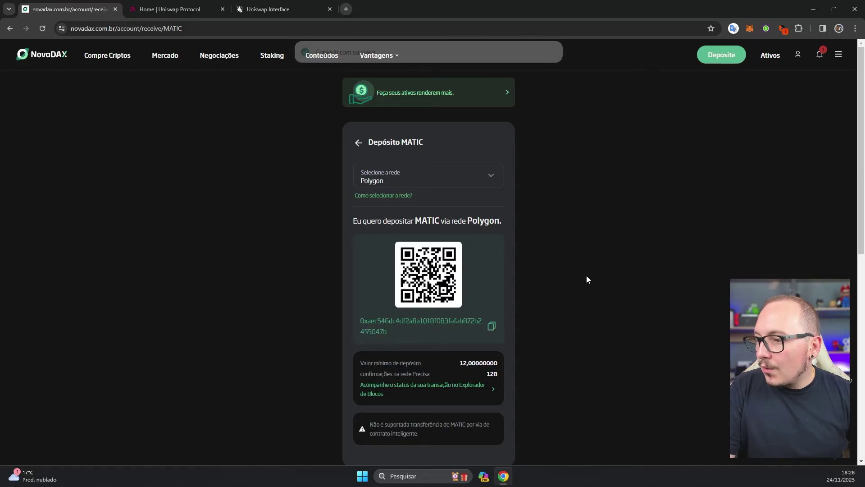
Send the maximum amount of 19.71248226 MATIC from MetaMask to the copied NovaDAX deposit address and confirm the transaction
left_click(750, 28)
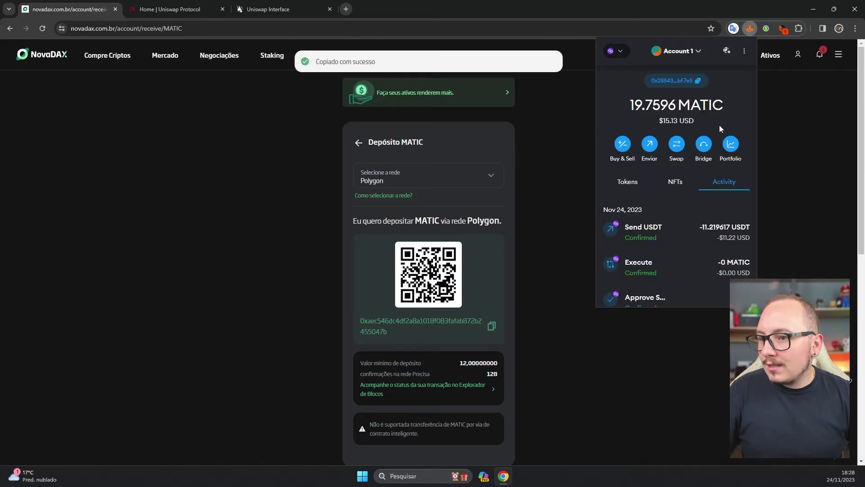
left_click(633, 181)
left_click(646, 217)
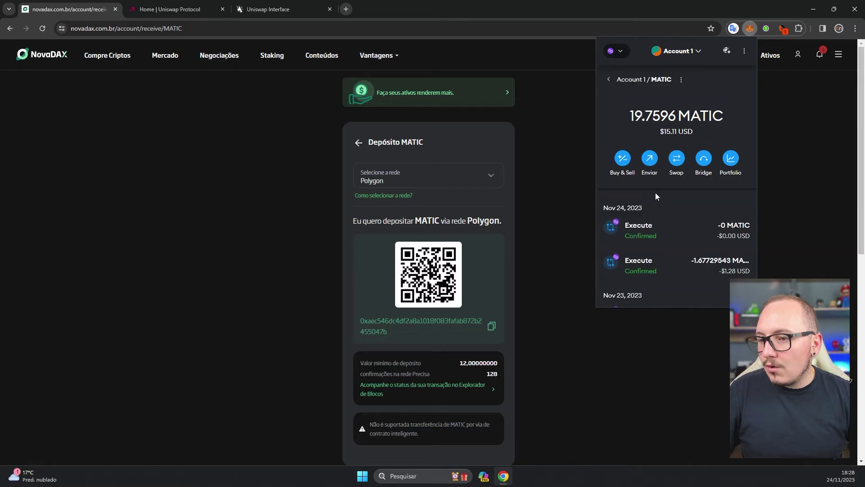
left_click(650, 159)
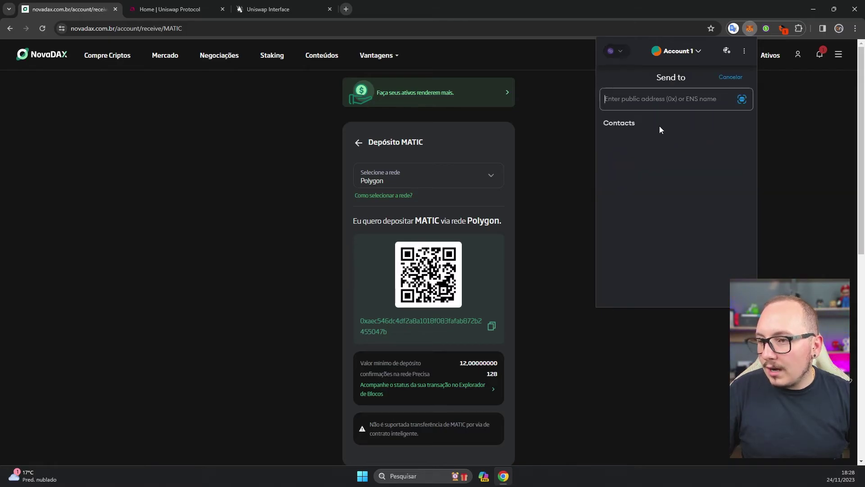
key("ctrl+v")
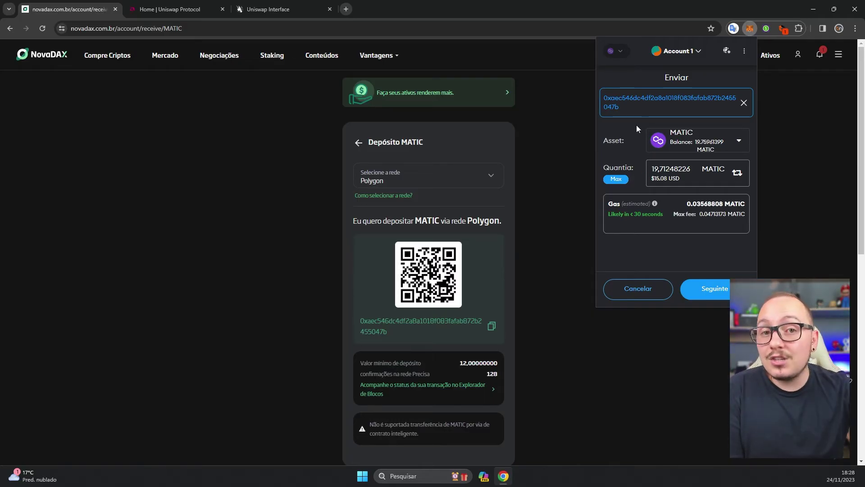
left_click(722, 291)
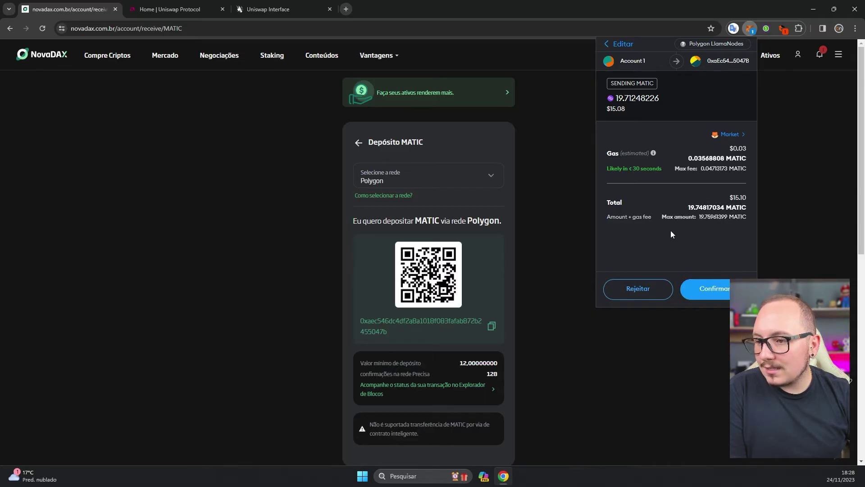
left_click(720, 291)
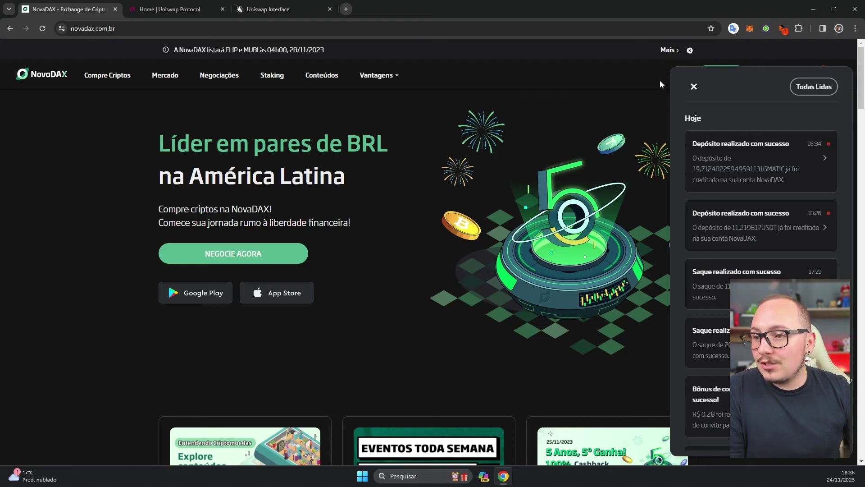
Close the NovaDAX notifications and open the account's assets overview
left_click(694, 87)
left_click(764, 73)
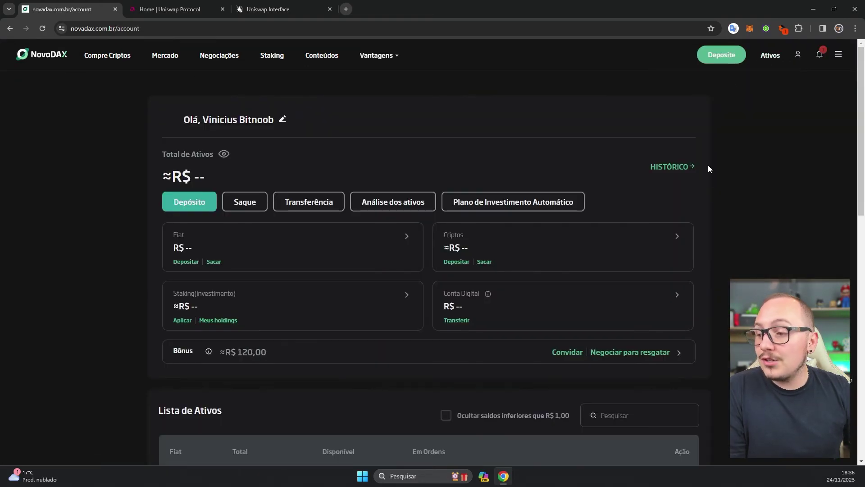
Review the account's asset list and browse the BRL trading pairs on the order-book trading page
scroll(700, 202, "down", 8)
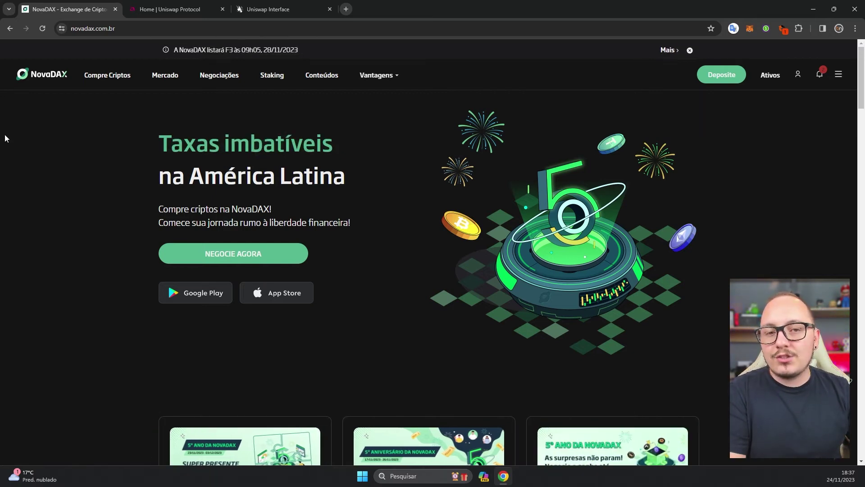
left_click(210, 81)
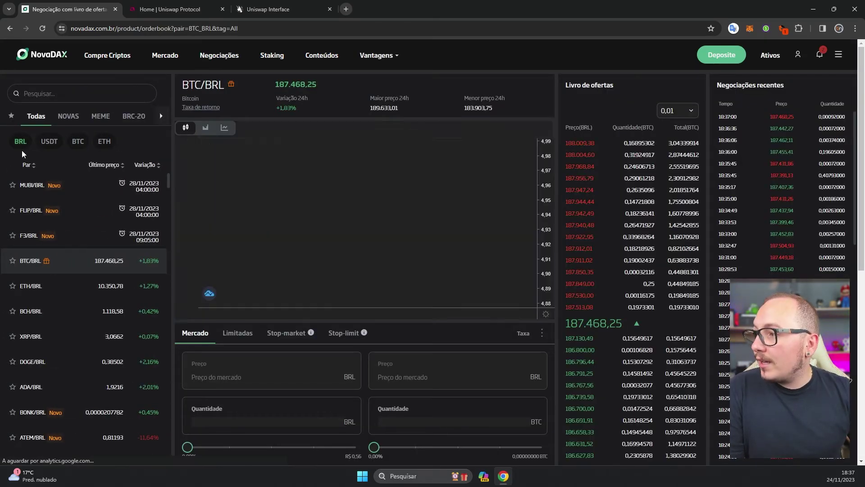
scroll(56, 232, "down", 2)
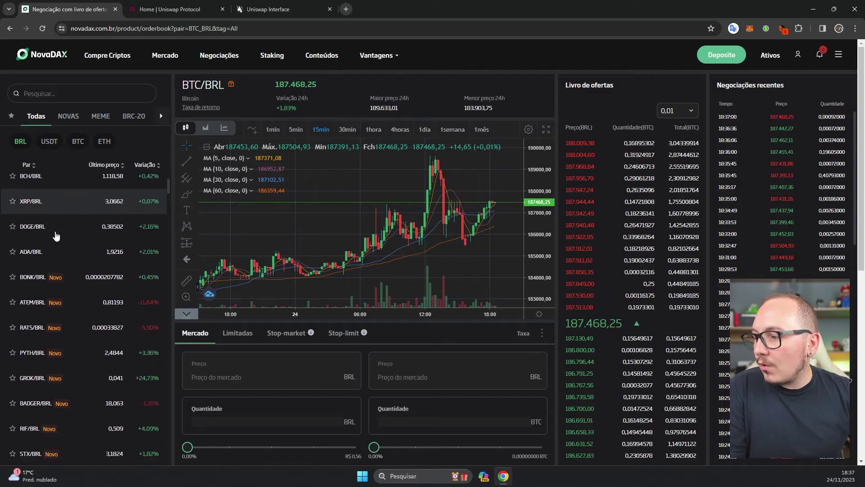
scroll(56, 232, "up", 2)
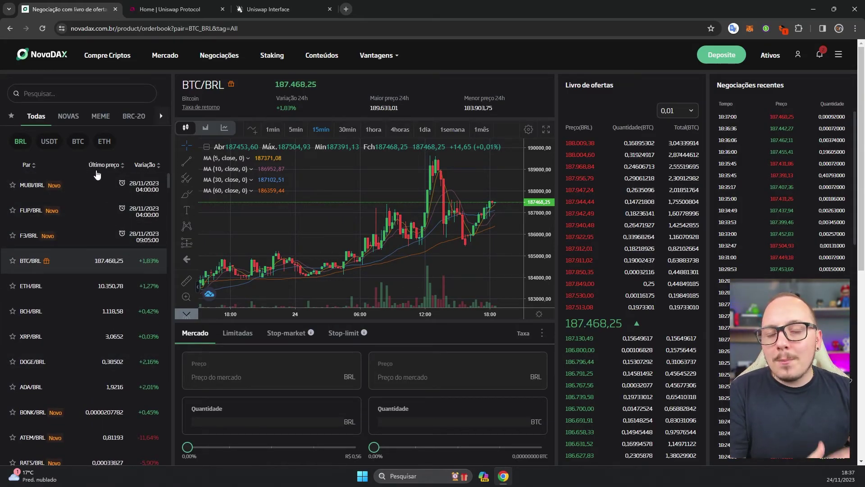
Open the instant crypto buy-and-sell page, switch to selling, and search for and select USDT
left_click(124, 65)
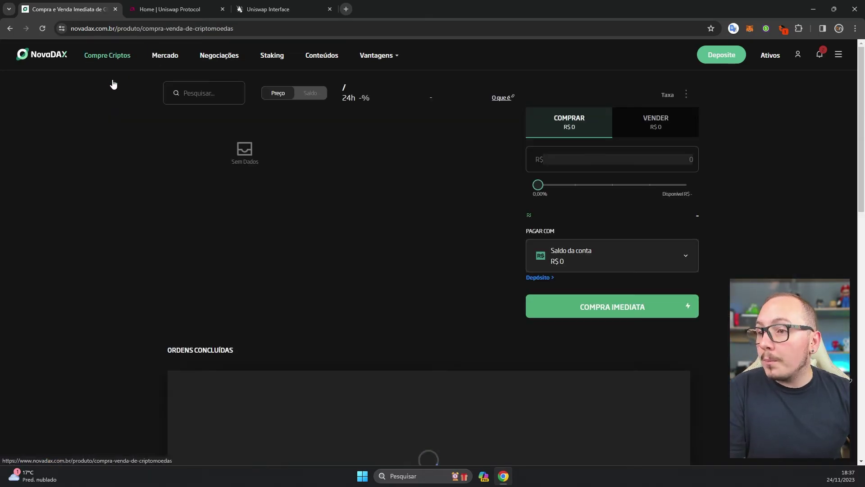
left_click(645, 118)
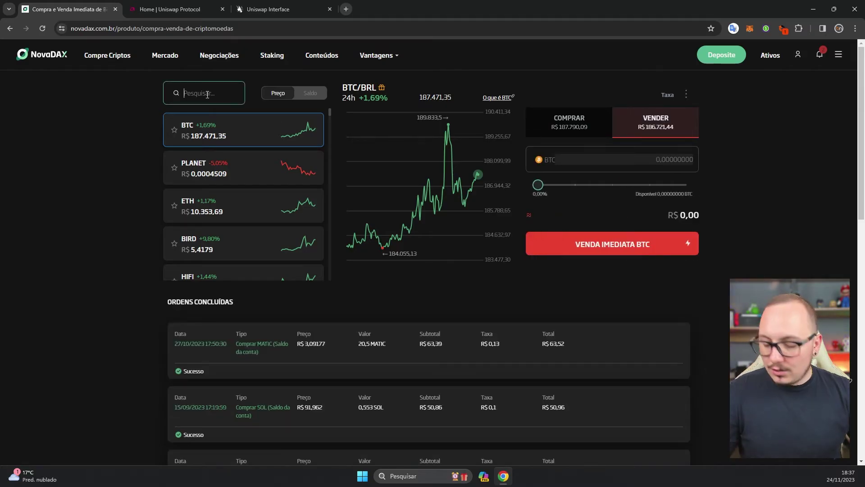
type("ma")
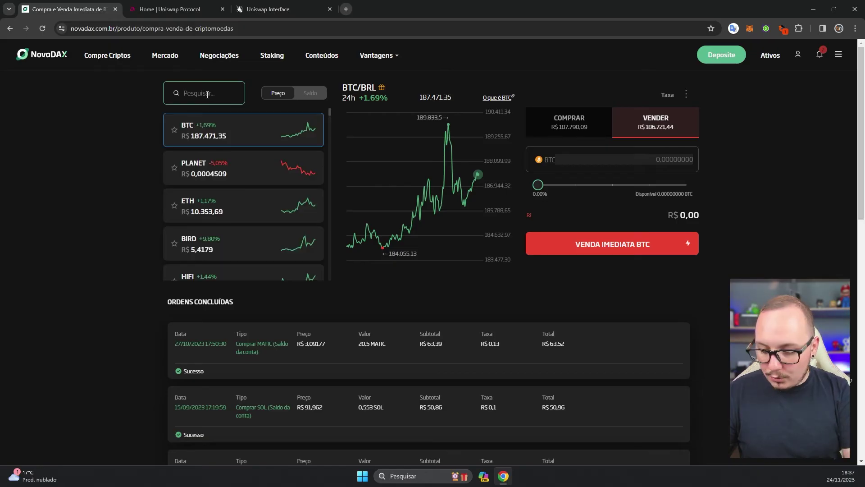
type("usdt")
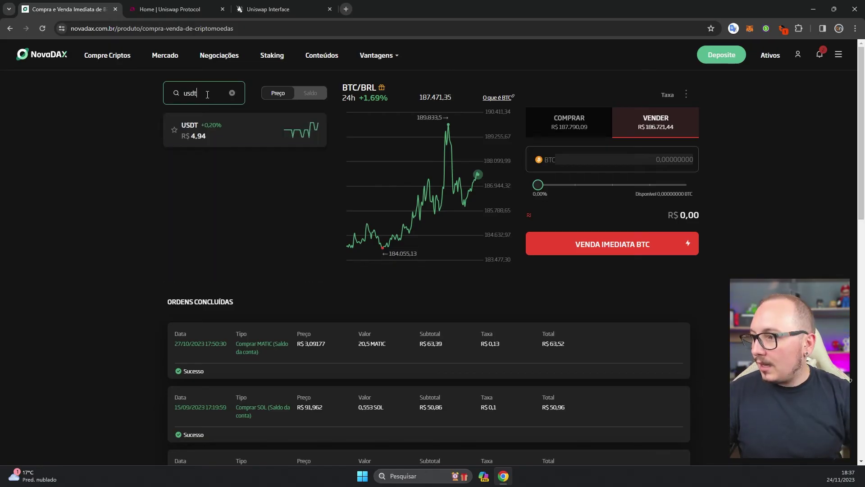
left_click(239, 133)
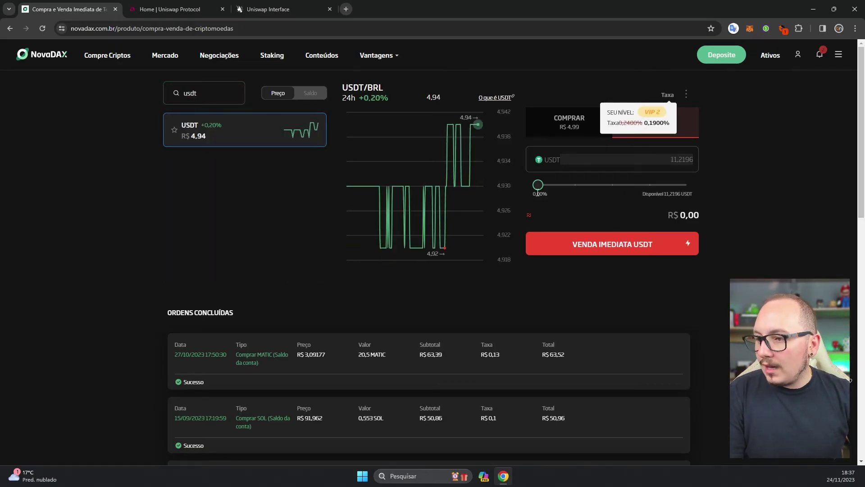
Sell 100% of the available USDT, 11,2196 USDT, as an instant sale and confirm the transaction
left_click_drag(538, 184, 637, 187)
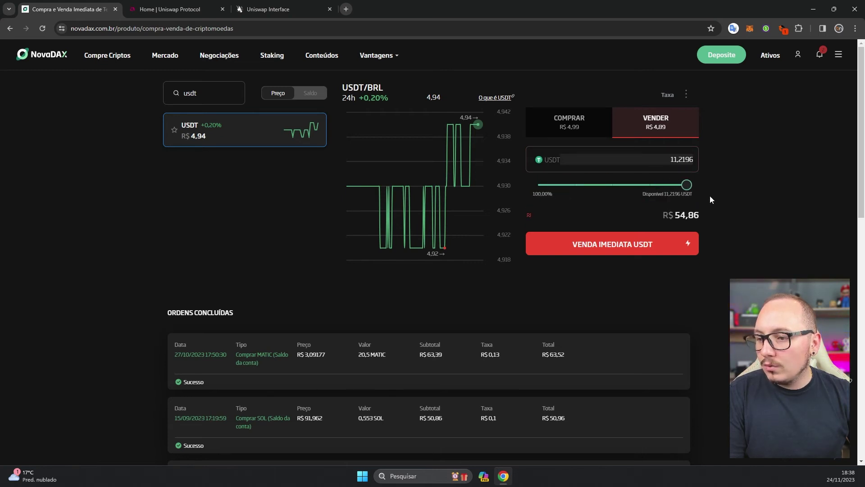
left_click(632, 247)
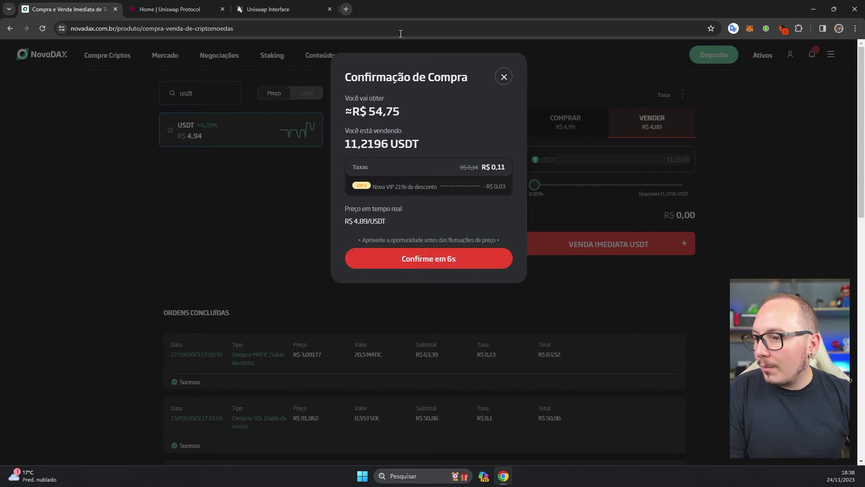
left_click(434, 259)
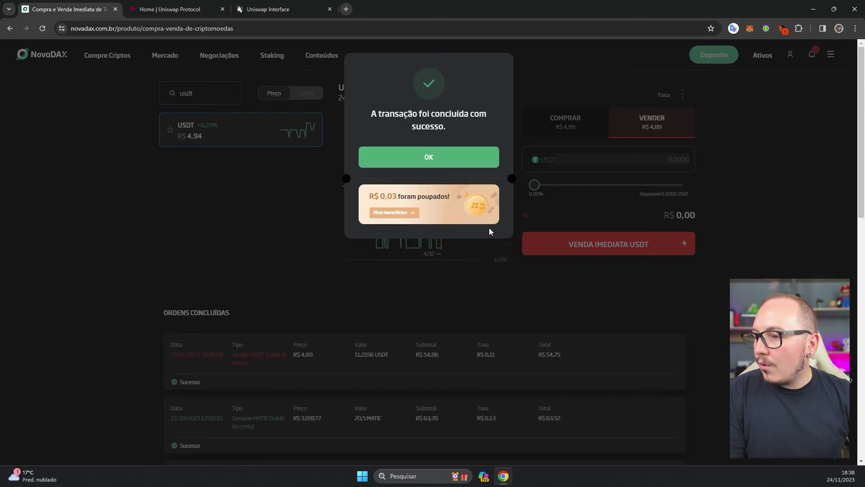
left_click(432, 158)
Open the account's assets overview and check the fiat BRL balance and the asset list
left_click(774, 55)
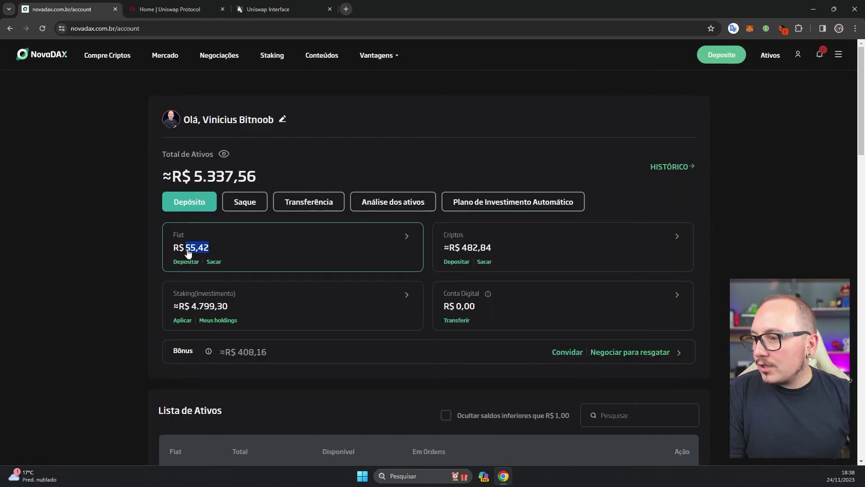
left_click_drag(189, 253, 169, 246)
scroll(123, 284, "up", 5)
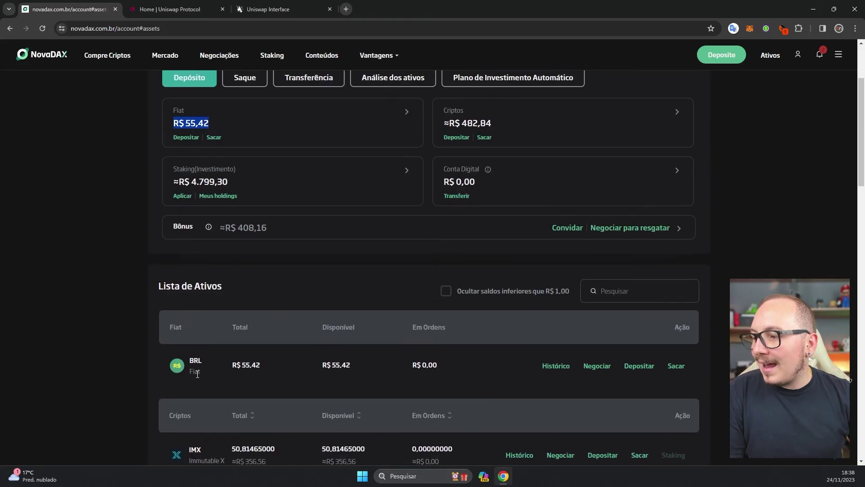
scroll(250, 353, "down", 1)
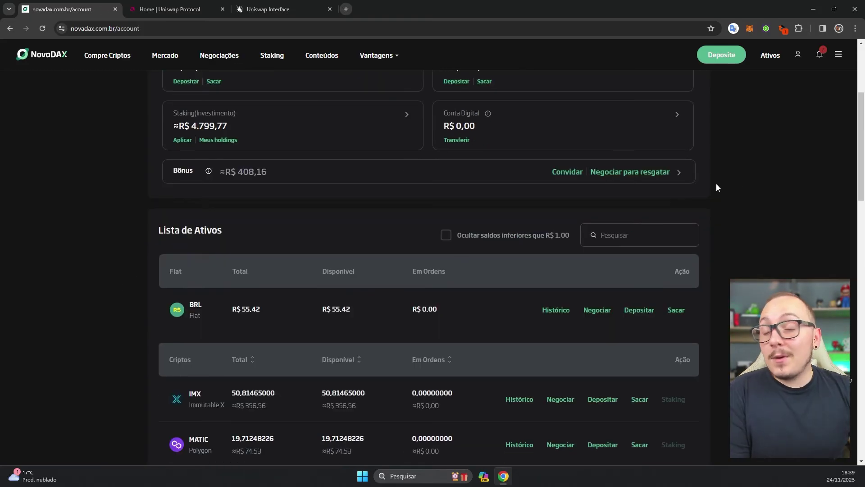
Open the BRL withdrawal page, view the Conta Digital transfer option, and select PIX as the withdrawal method
left_click(681, 316)
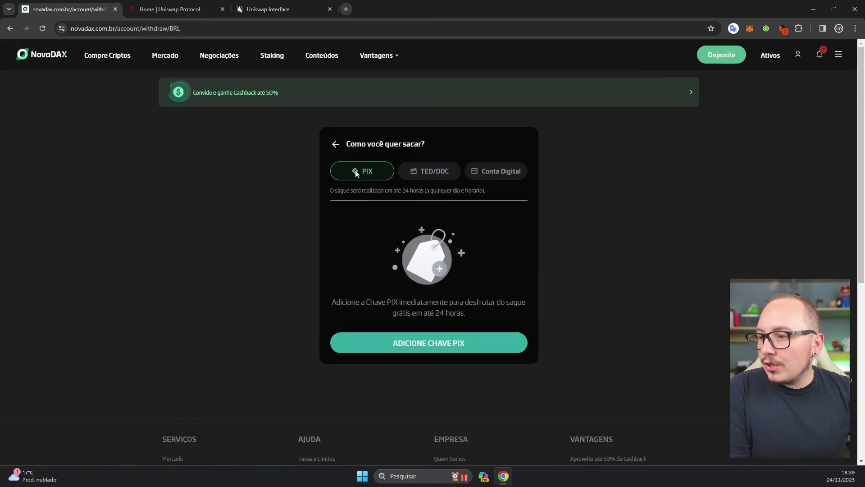
left_click(500, 171)
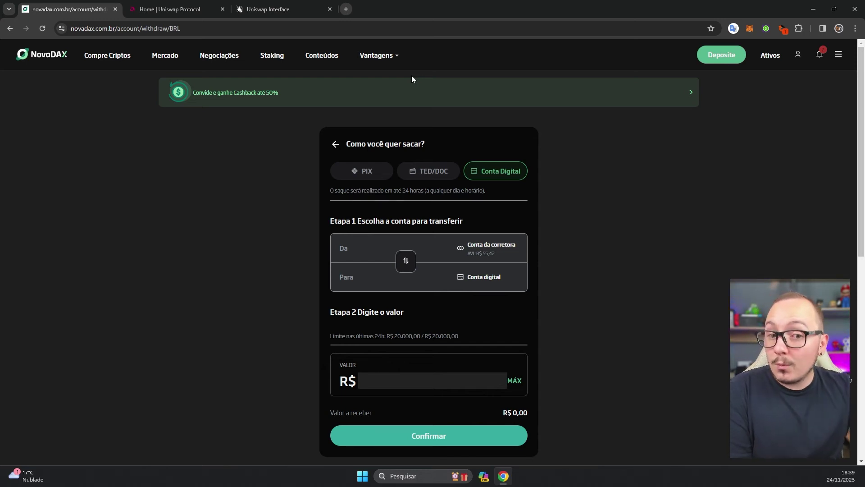
left_click(368, 171)
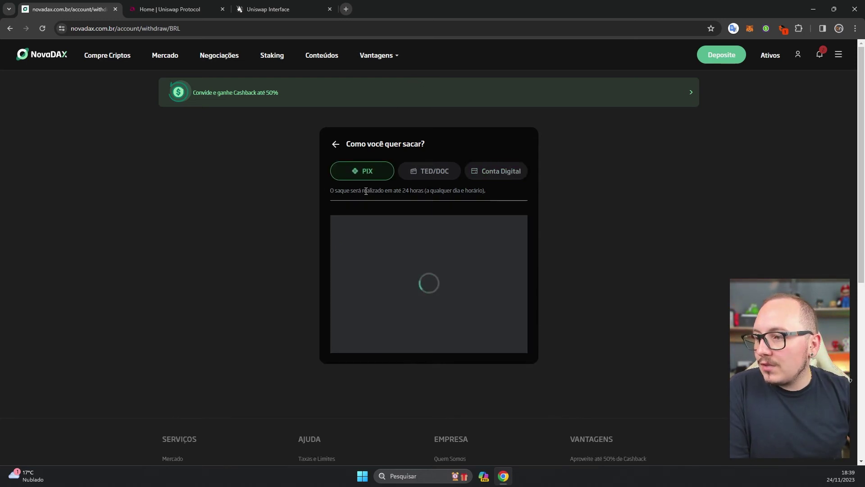